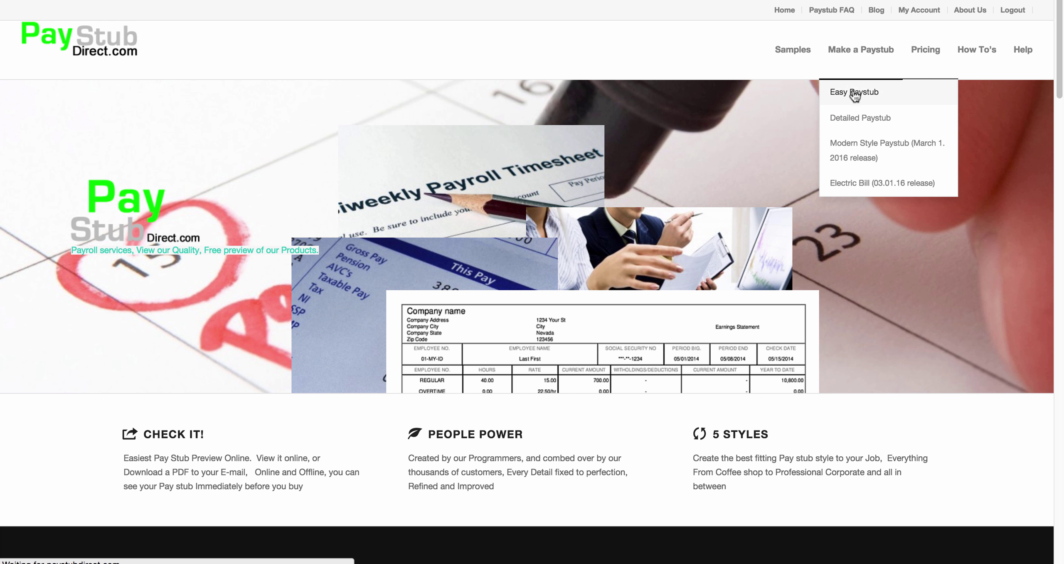
Open the Detailed Paystub form and set the regular earnings rate to 20 with 40 hours
{"action": "left_click", "coordinate": [876, 152]}
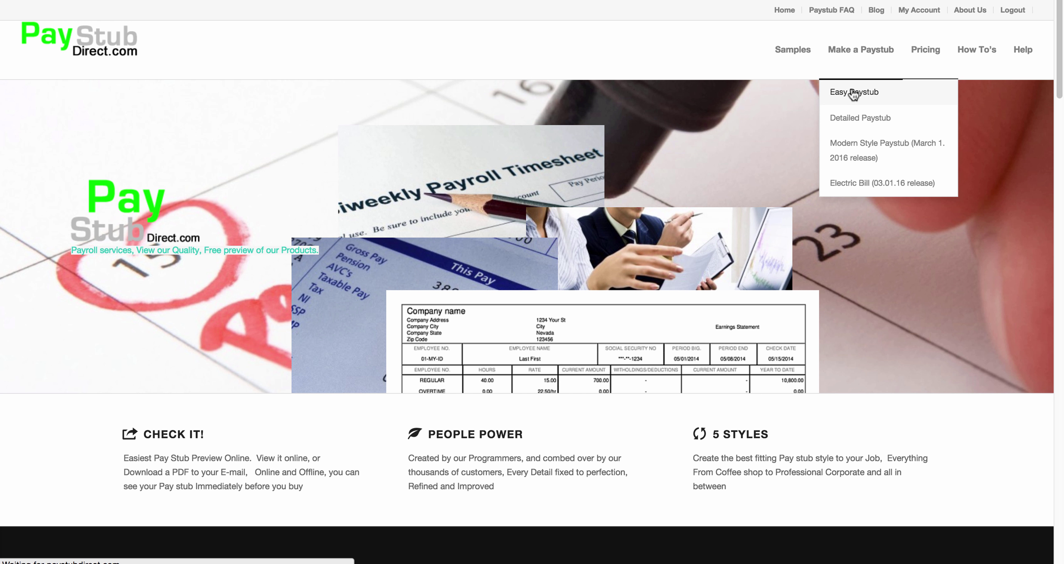
{"action": "left_click", "coordinate": [851, 120]}
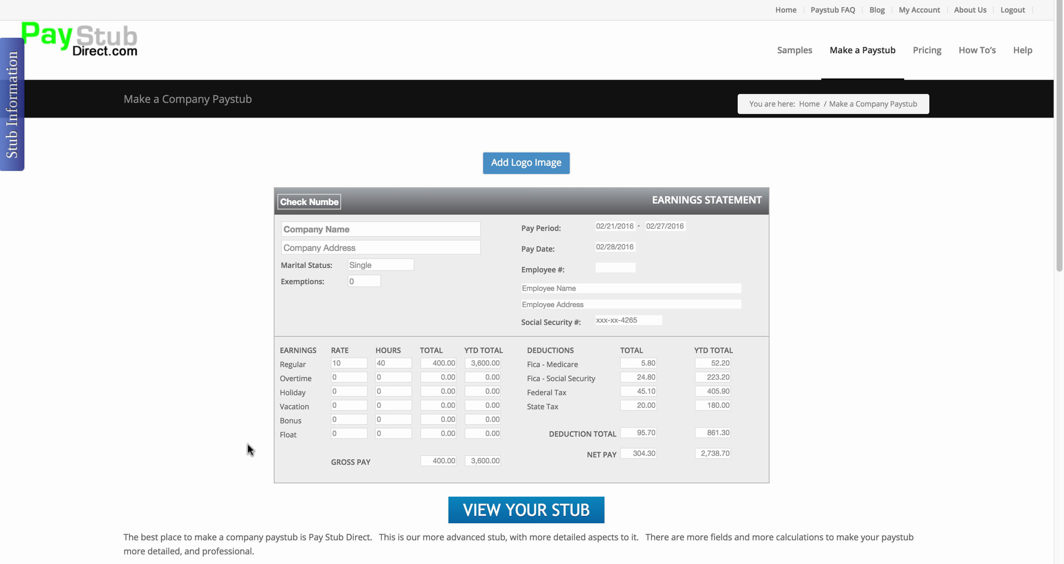
{"action": "mouse_move", "coordinate": [868, 49]}
{"action": "left_click_drag", "start_coordinate": [346, 363], "coordinate": [322, 362]}
{"action": "type", "text": "20"}
{"action": "double_click", "coordinate": [395, 363]}
{"action": "key", "text": "Tab"}
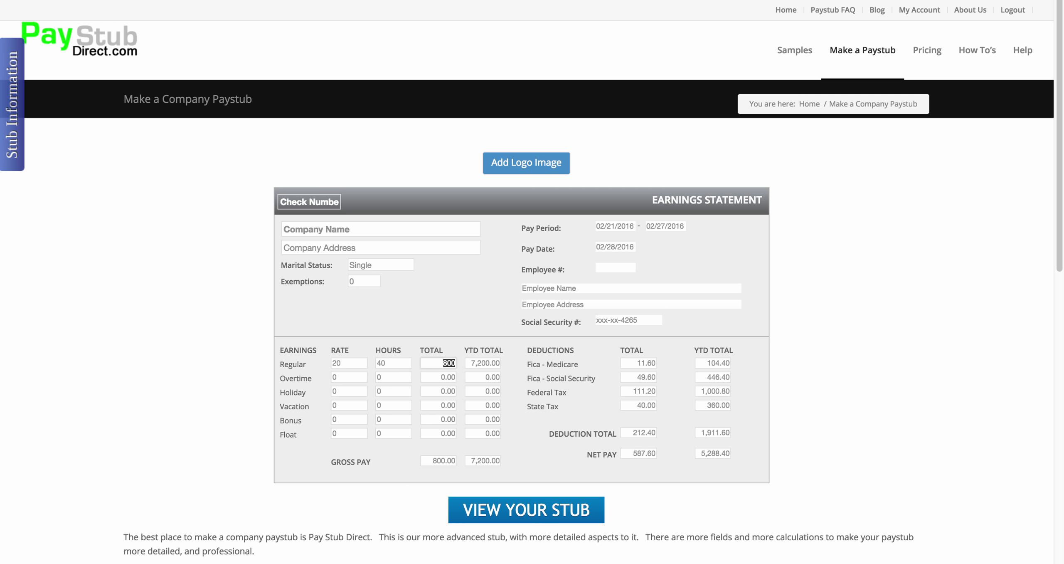
{"action": "left_click", "coordinate": [483, 364]}
Open the logo upload window for the paystub and check the Downloads folder for an image to use
{"action": "left_click", "coordinate": [354, 230]}
{"action": "left_click", "coordinate": [519, 168]}
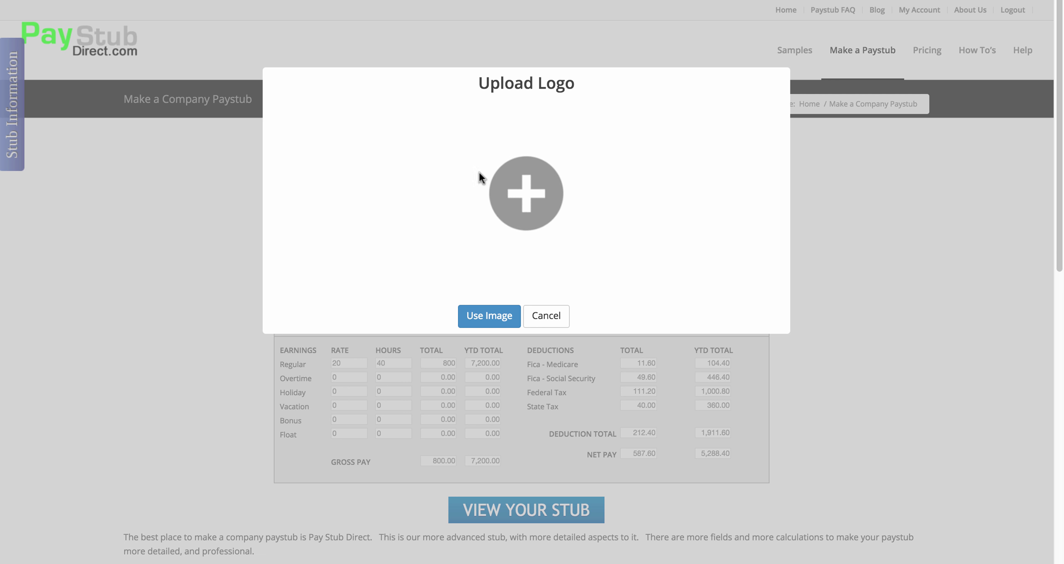
{"action": "left_click", "coordinate": [524, 193]}
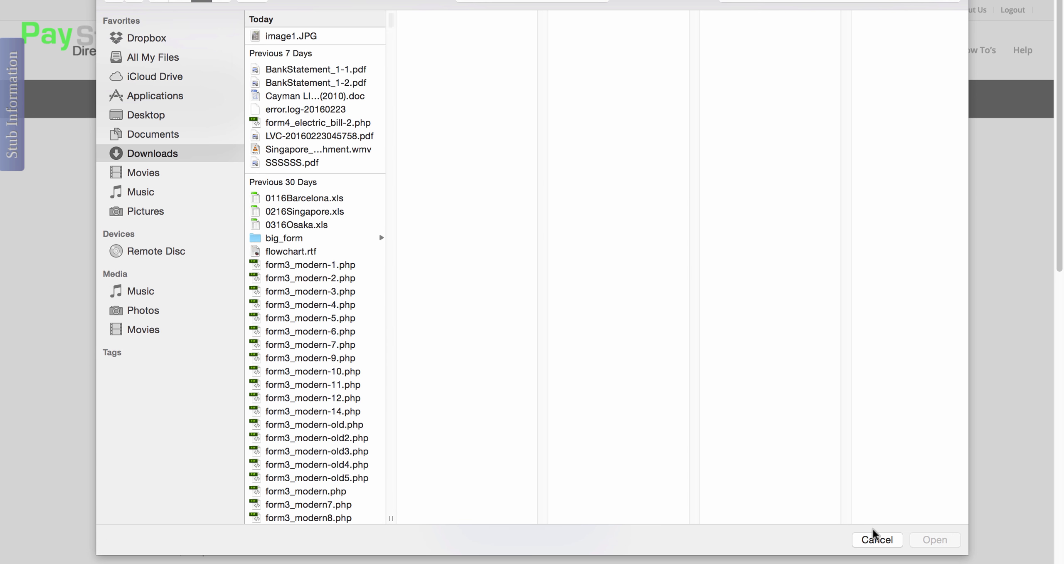
{"action": "left_click", "coordinate": [876, 538]}
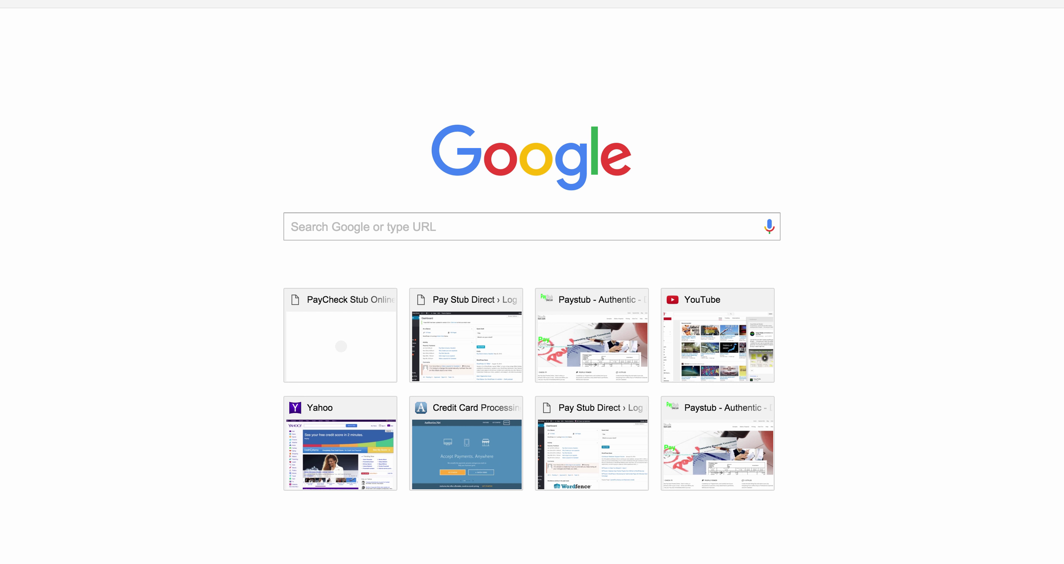
Search Google for "truck, logo" in a separate browser page
{"action": "left_click", "coordinate": [328, 2]}
{"action": "left_click", "coordinate": [349, 214]}
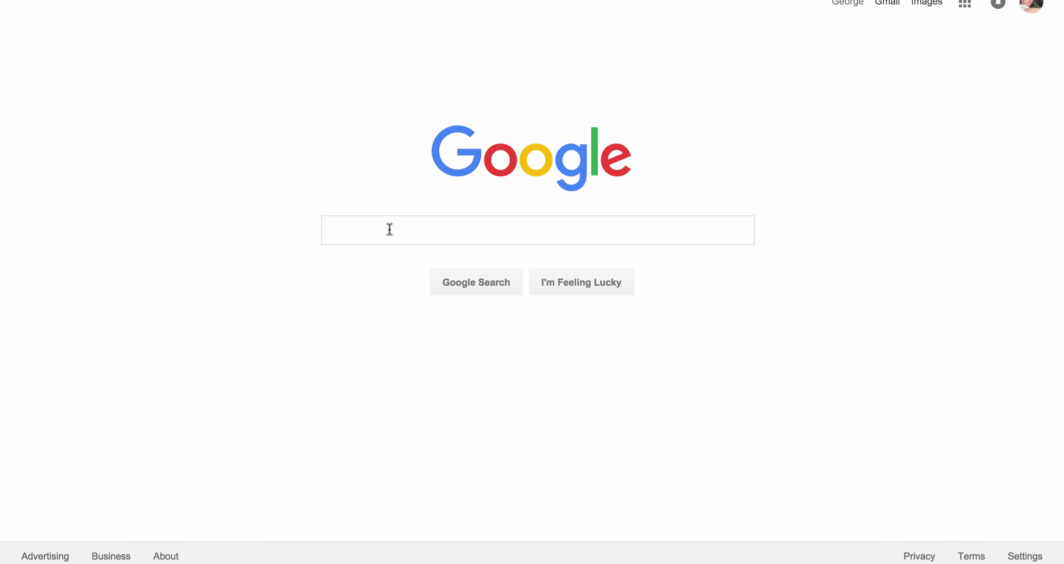
{"action": "type", "text": "lu"}
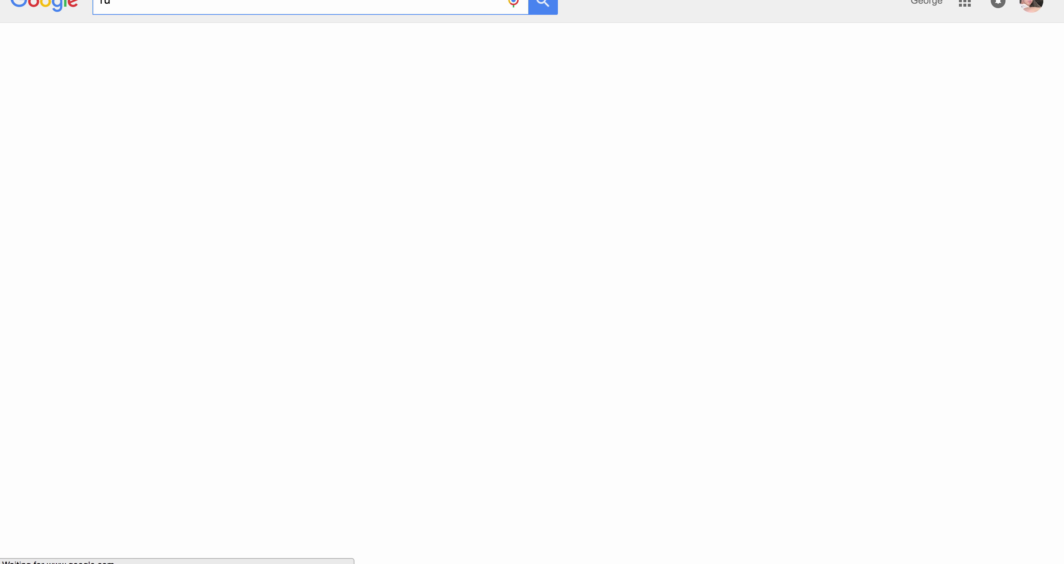
{"action": "type", "text": "trukc"}
{"action": "key", "text": "BackSpace"}
{"action": "key", "text": "BackSpace"}
{"action": "key", "text": "BackSpace"}
{"action": "key", "text": "BackSpace"}
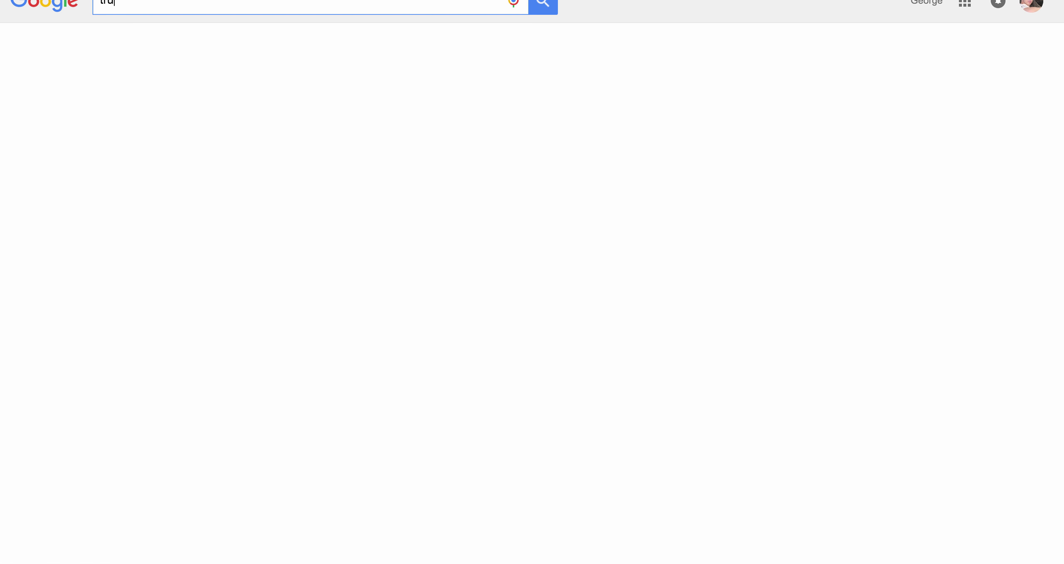
{"action": "type", "text": "ck, logo"}
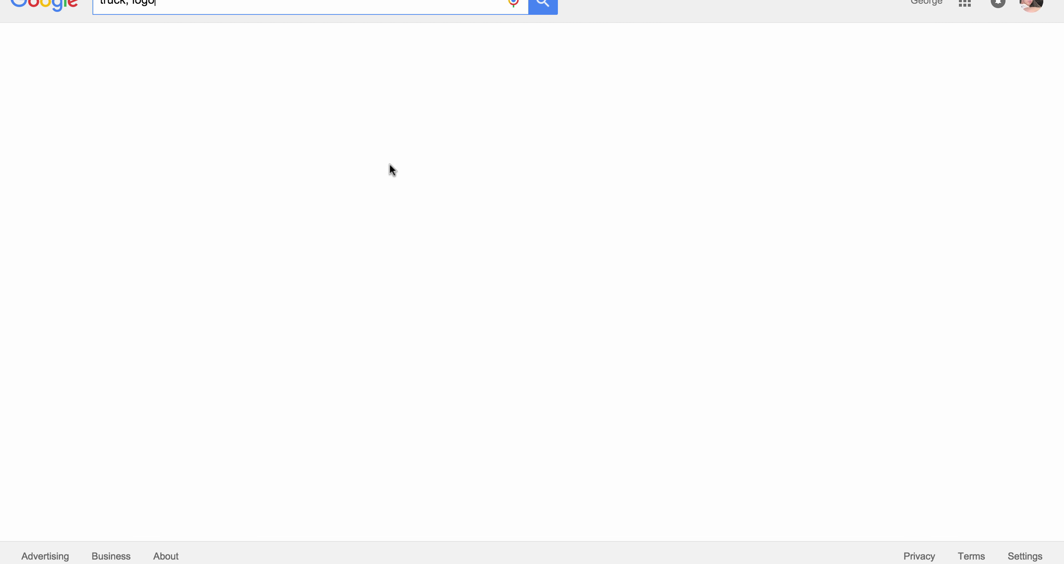
{"action": "left_click", "coordinate": [544, 10]}
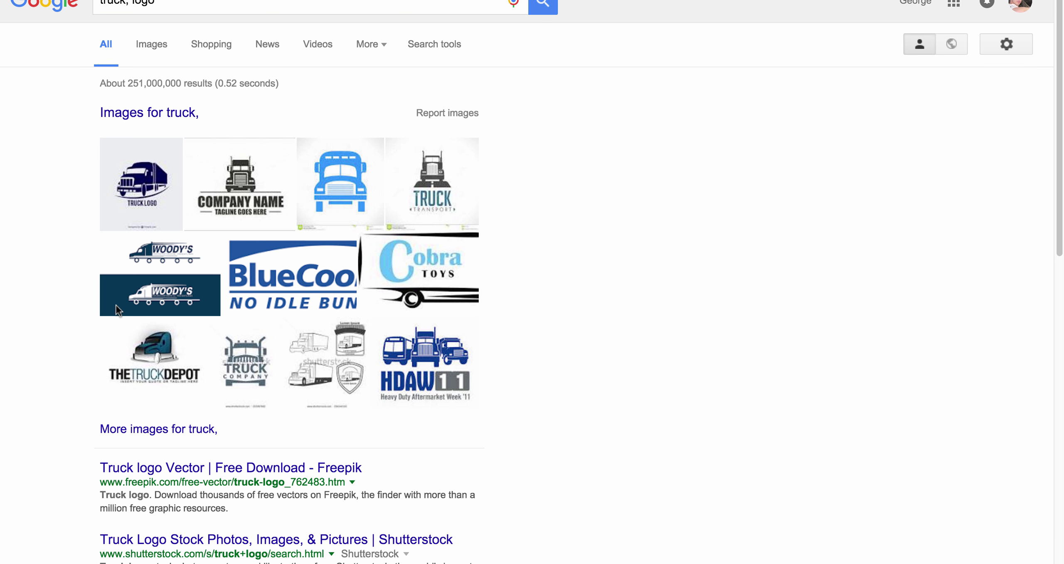
Show the image results and preview the dark blue "Truck Logo" picture from freepik.com
{"action": "left_click", "coordinate": [119, 309]}
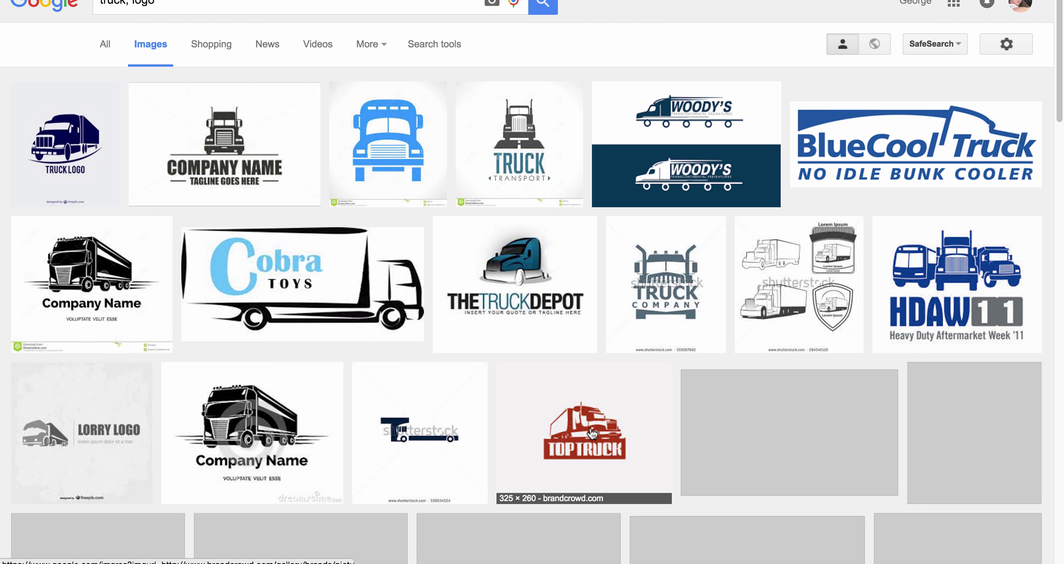
{"action": "left_click", "coordinate": [66, 151]}
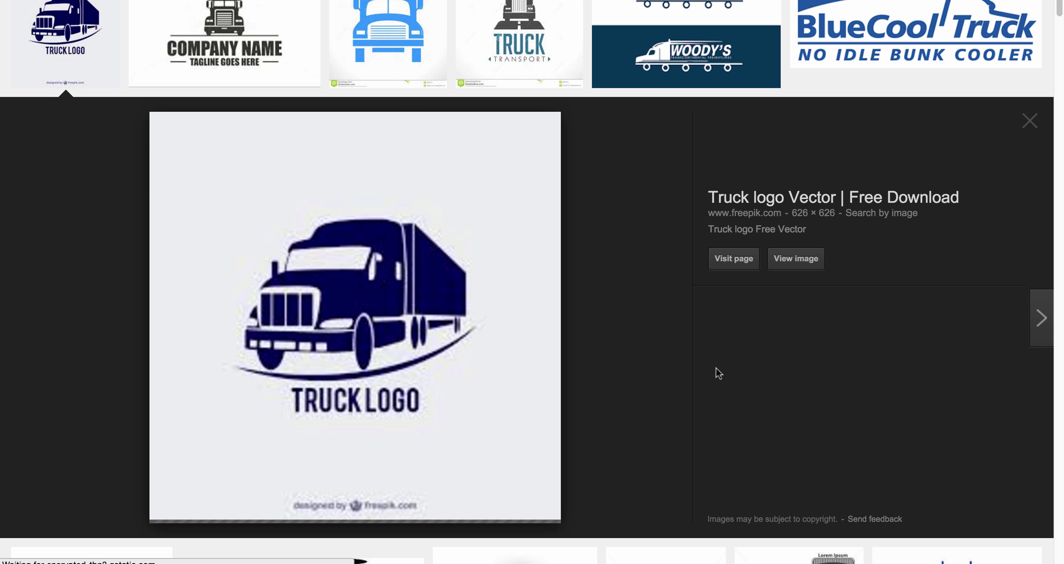
{"action": "left_click", "coordinate": [794, 261]}
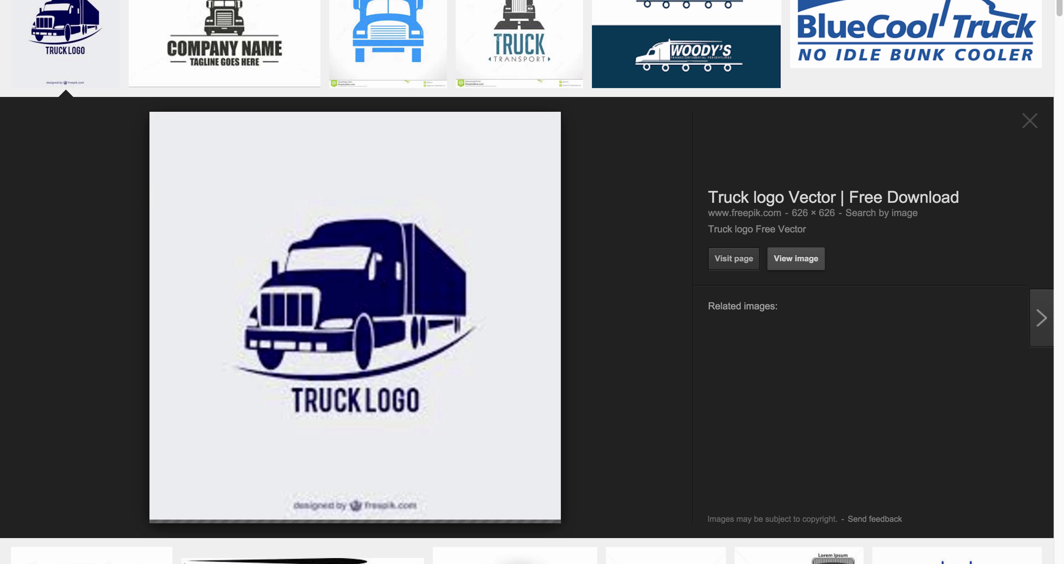
Save the previewed truck logo image to the Downloads folder as my_logo
{"action": "right_click", "coordinate": [355, 291]}
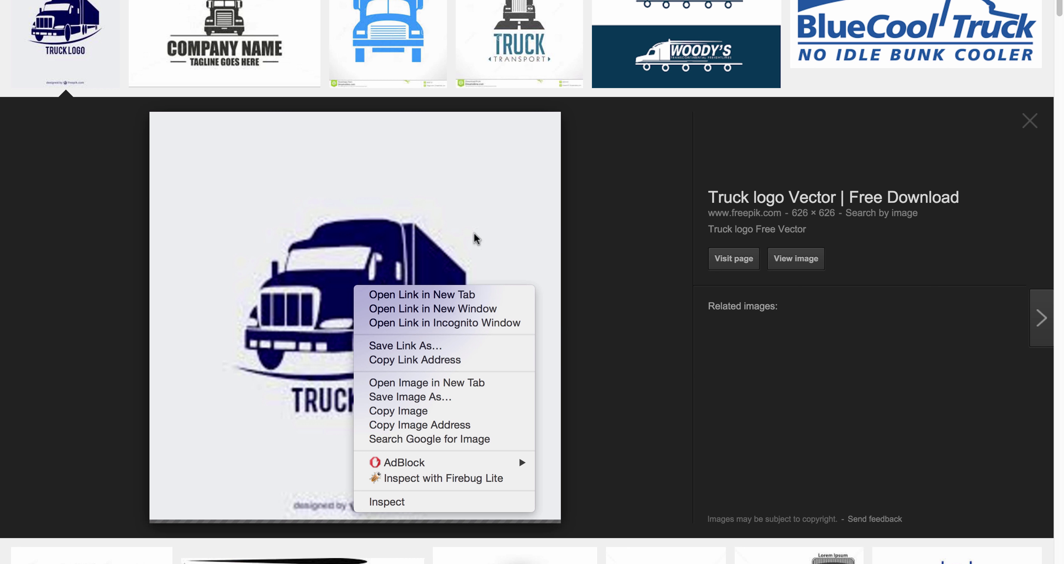
{"action": "left_click", "coordinate": [629, 268]}
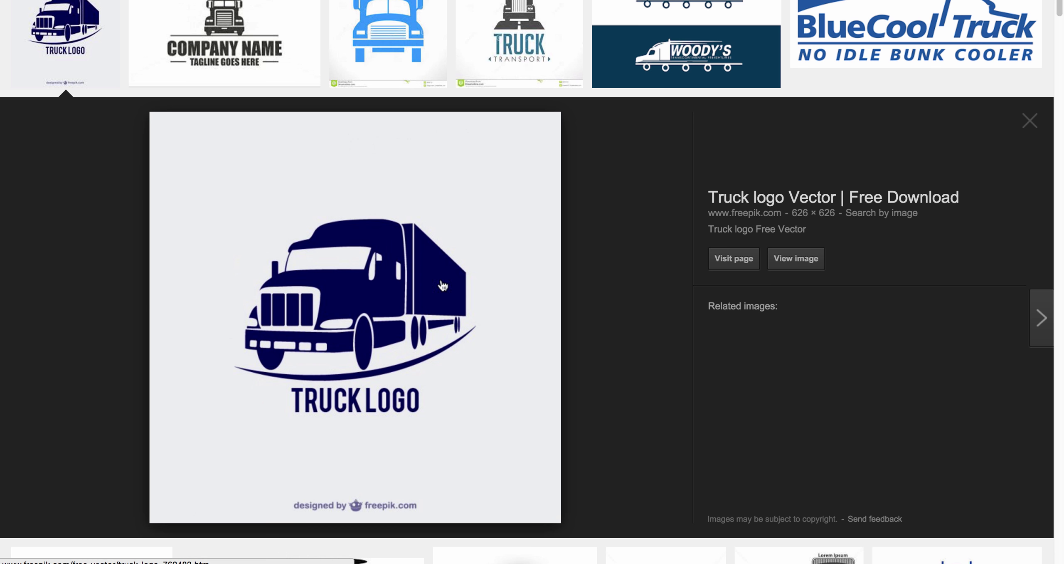
{"action": "right_click", "coordinate": [333, 333]}
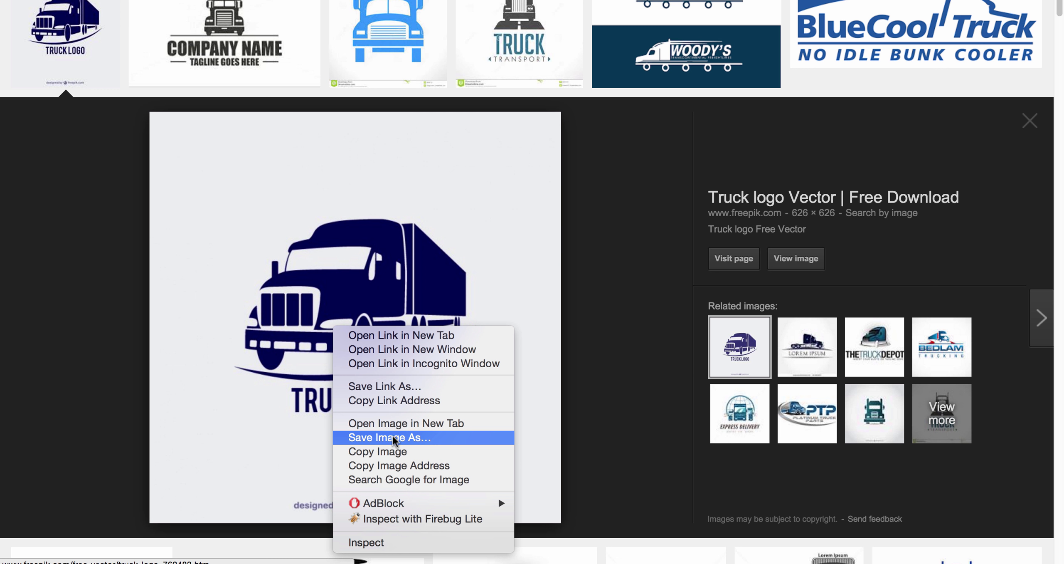
{"action": "left_click", "coordinate": [395, 440]}
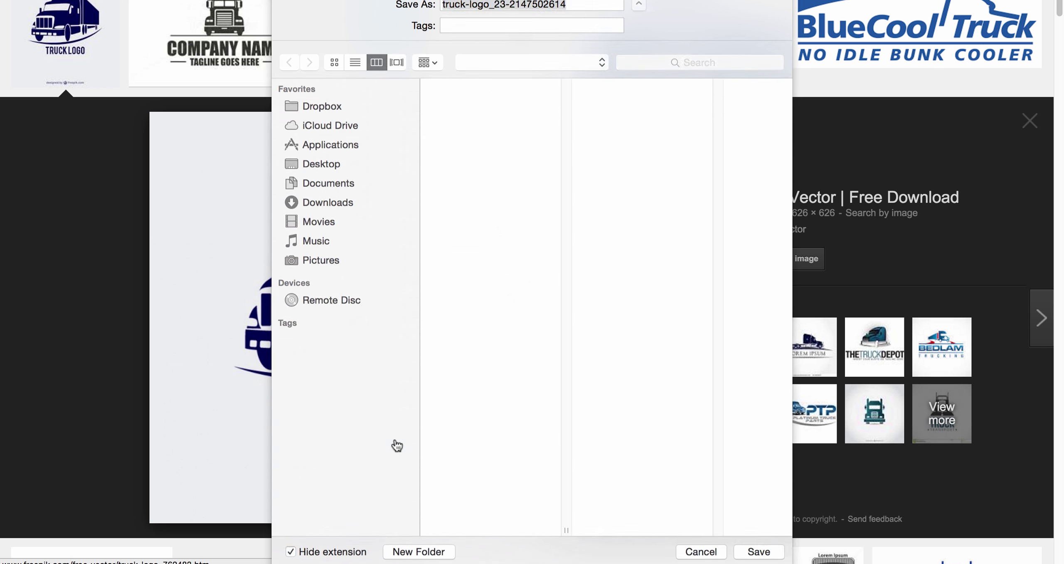
{"action": "left_click", "coordinate": [503, 6]}
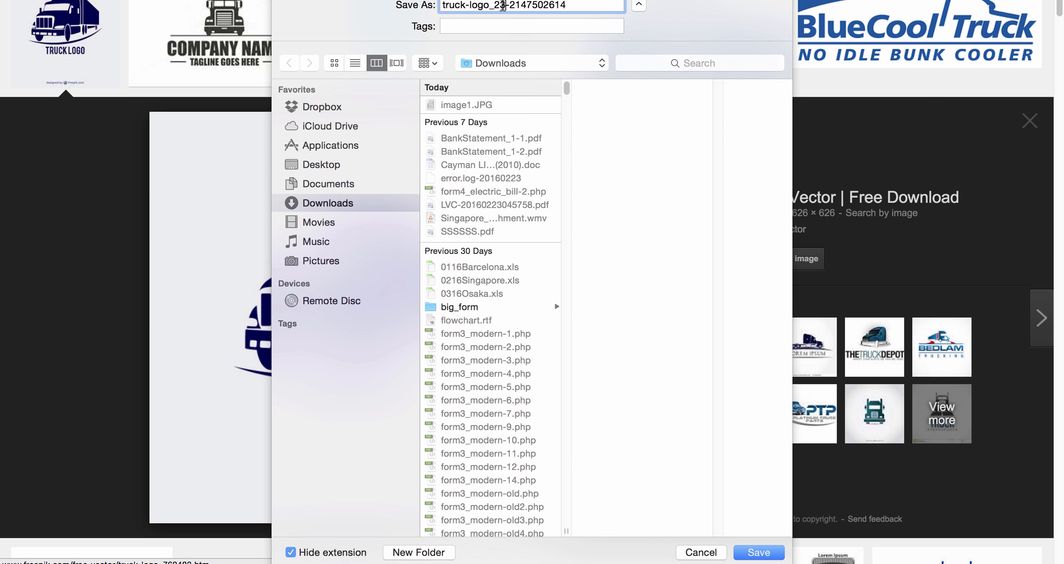
{"action": "left_click_drag", "start_coordinate": [568, 5], "coordinate": [435, 6]}
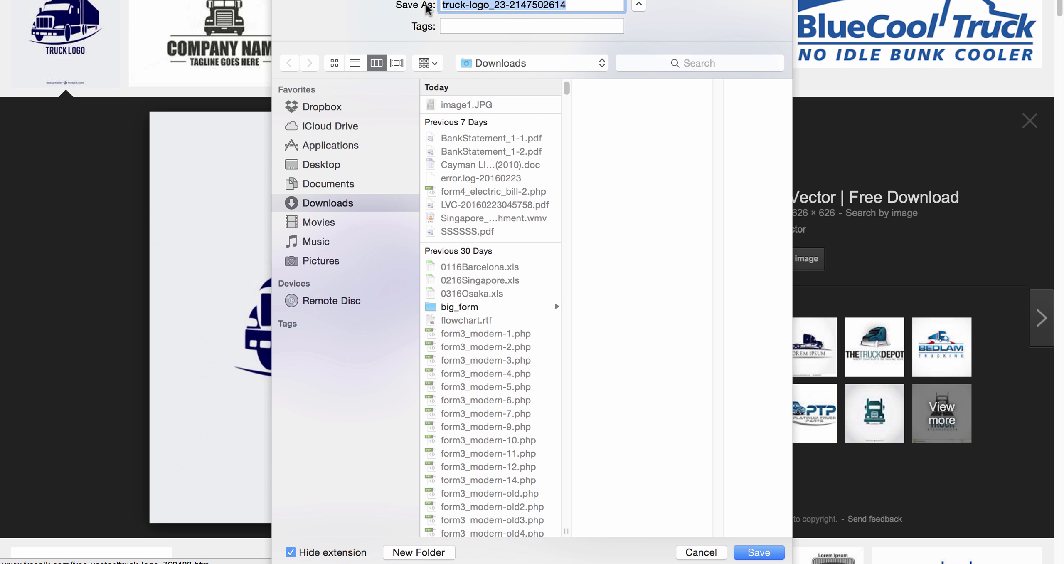
{"action": "type", "text": "my_logo"}
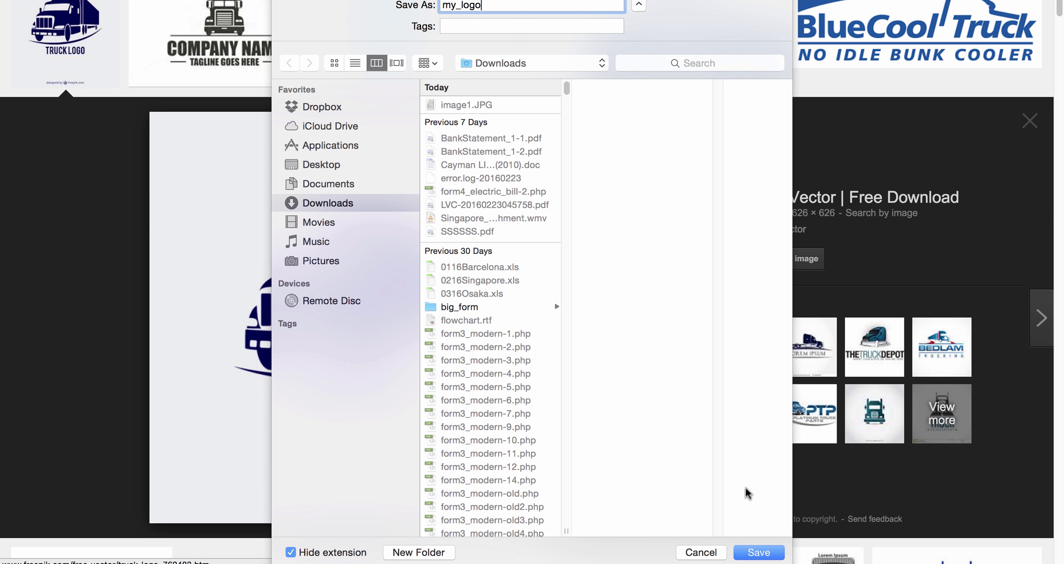
{"action": "left_click", "coordinate": [756, 553]}
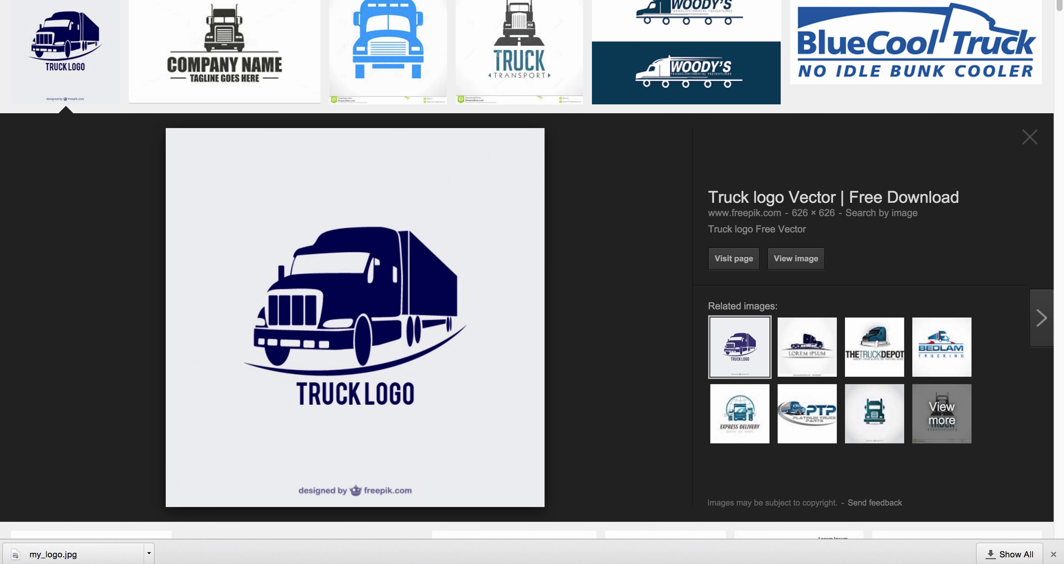
Return to the paystub page, upload my_logo.jpg from Downloads, and use it as the paystub logo
{"action": "left_click", "coordinate": [837, 0]}
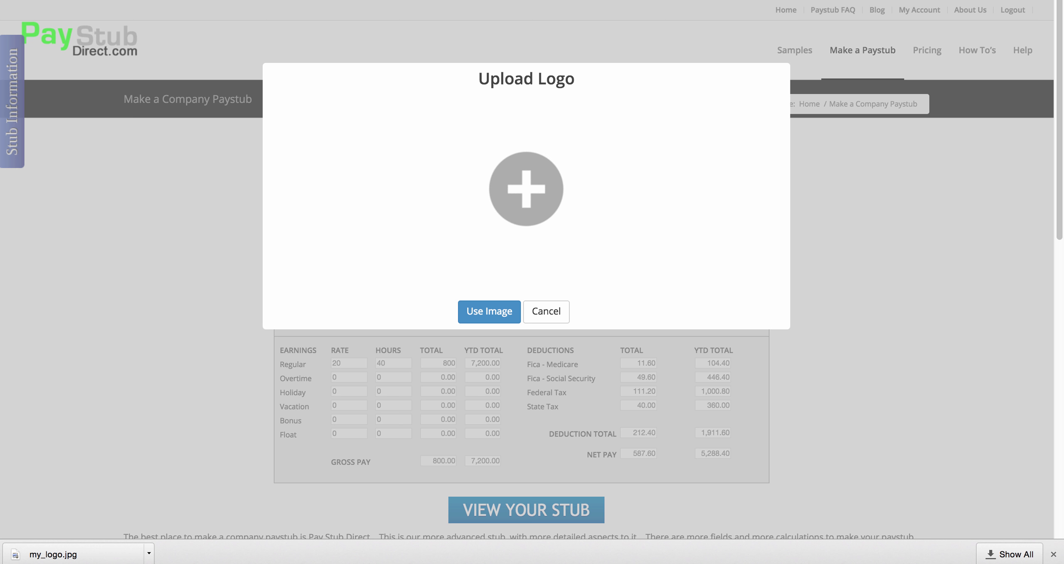
{"action": "left_click", "coordinate": [524, 179]}
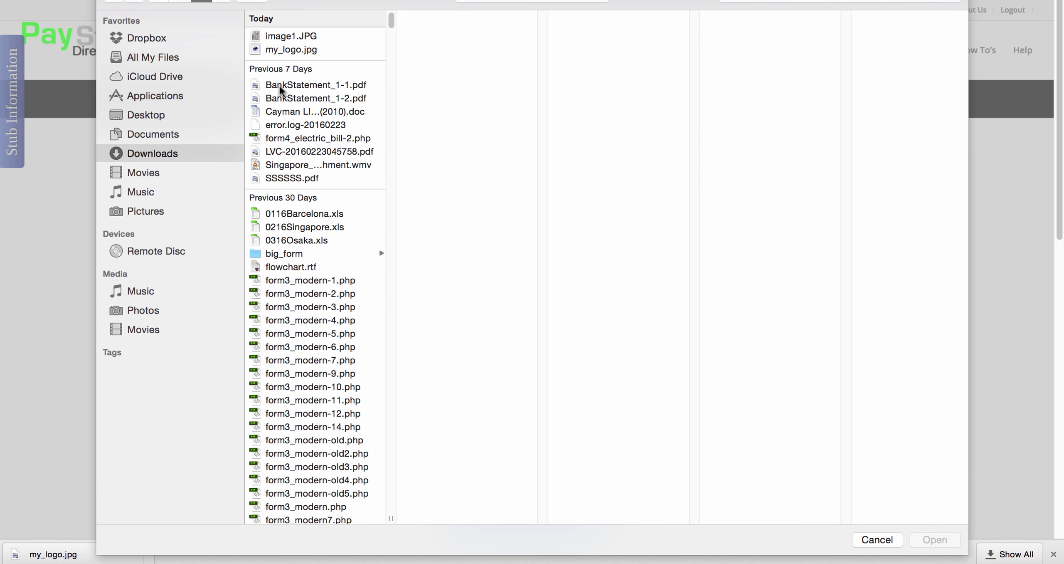
{"action": "scroll", "coordinate": [333, 177], "scroll_direction": "down", "scroll_amount": 15}
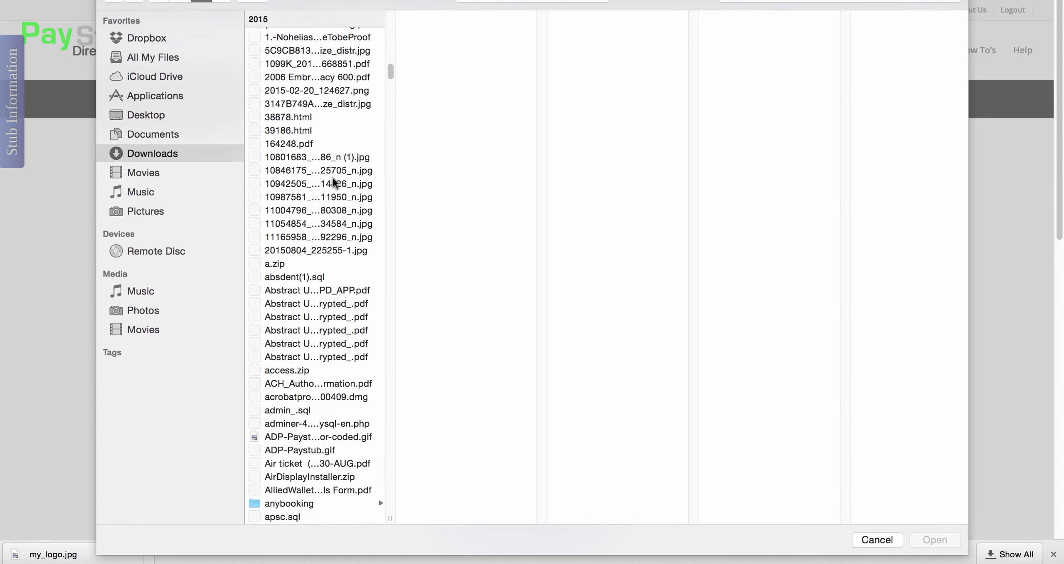
{"action": "scroll", "coordinate": [333, 177], "scroll_direction": "down", "scroll_amount": 20}
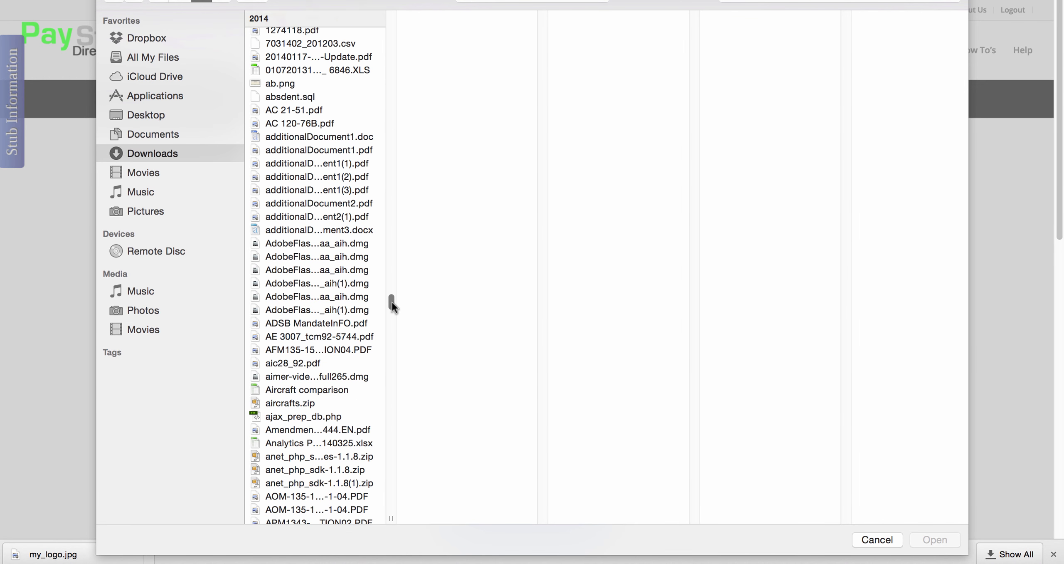
{"action": "left_click_drag", "start_coordinate": [392, 307], "coordinate": [393, 23]}
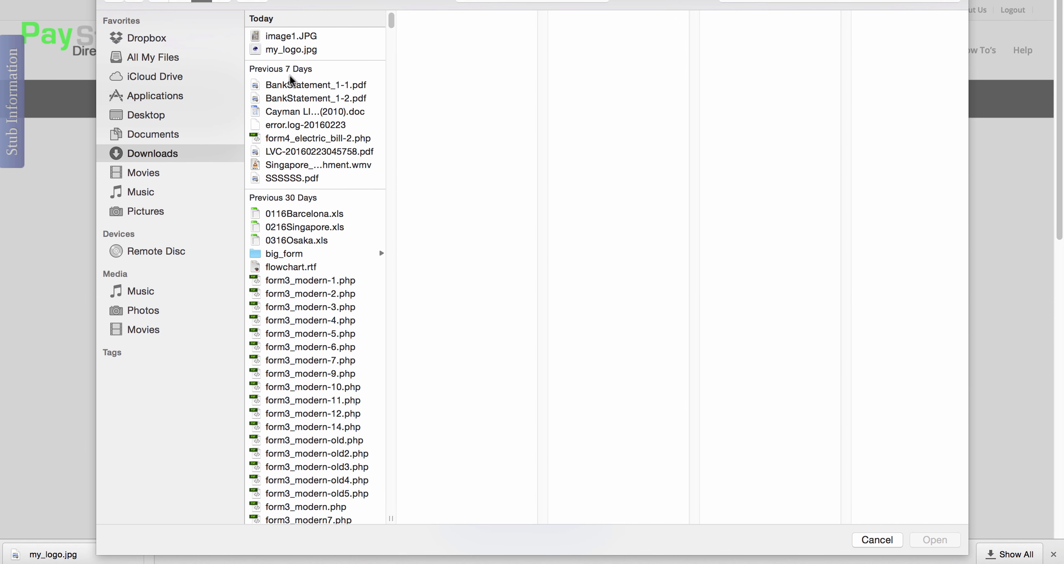
{"action": "left_click", "coordinate": [293, 50]}
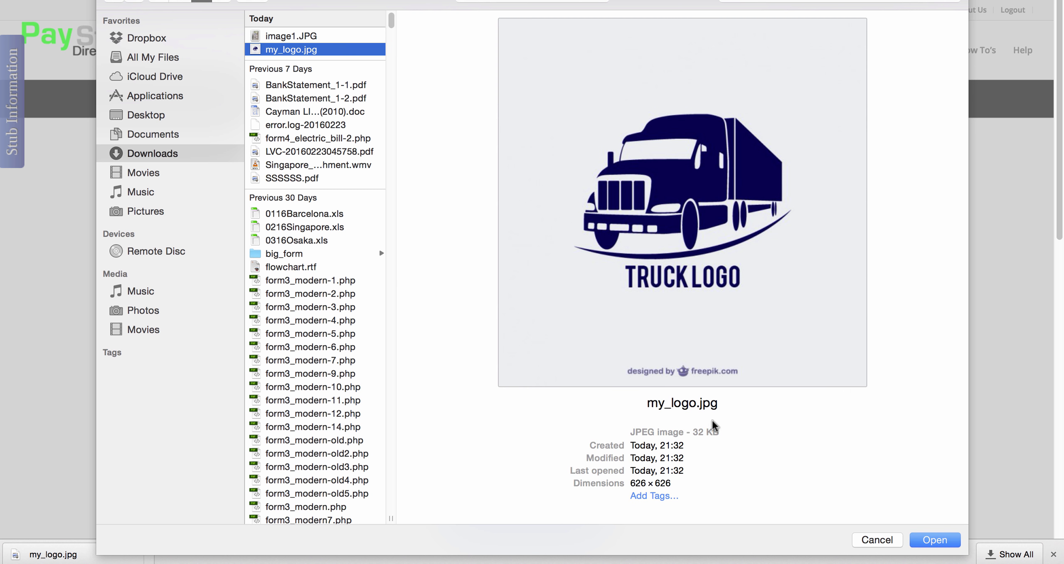
{"action": "left_click", "coordinate": [942, 542]}
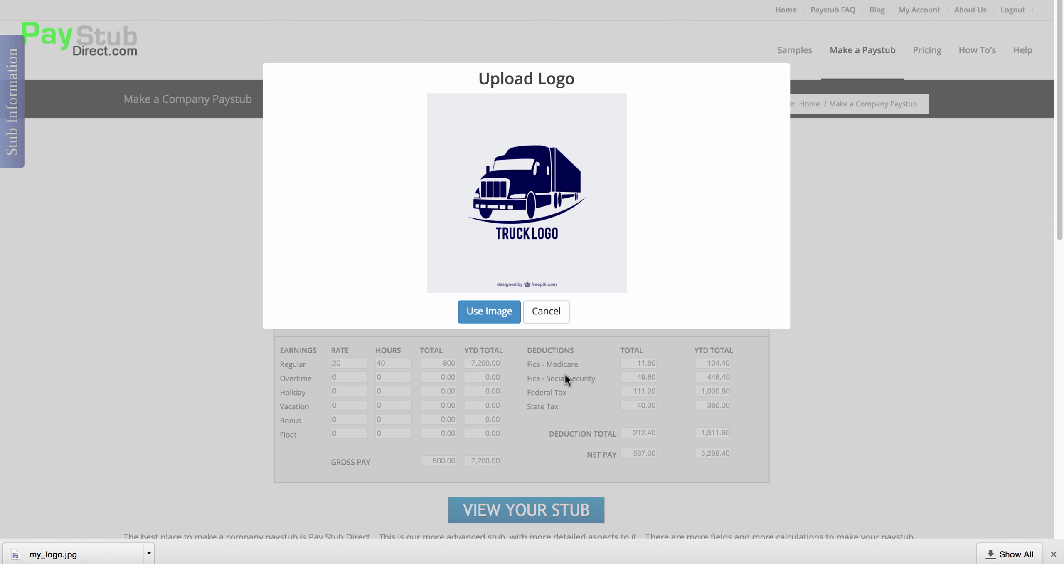
{"action": "left_click", "coordinate": [489, 312]}
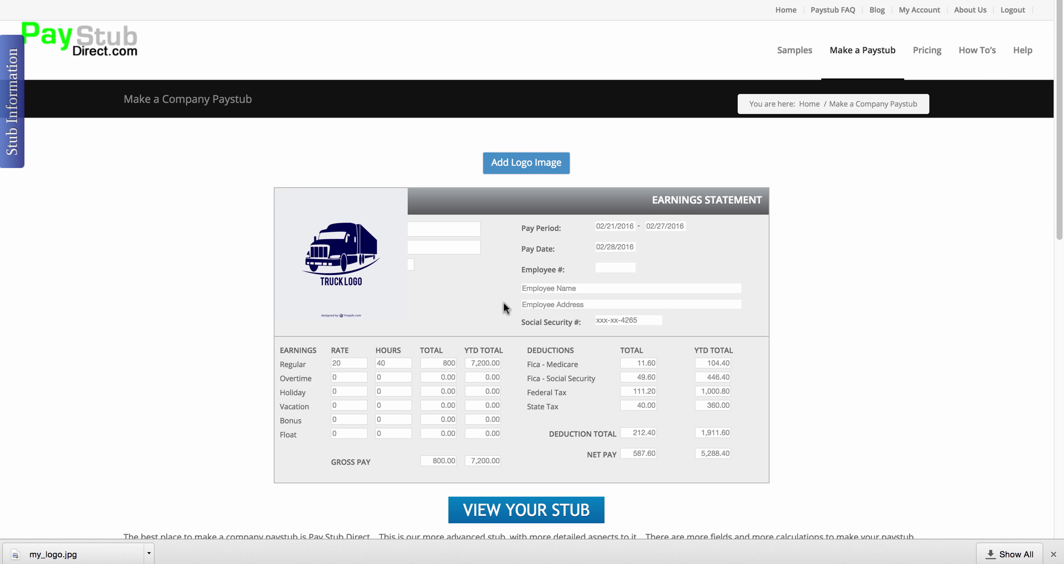
Shrink the truck logo and place it beside the marital status and exemptions fields
{"action": "mouse_move", "coordinate": [369, 254]}
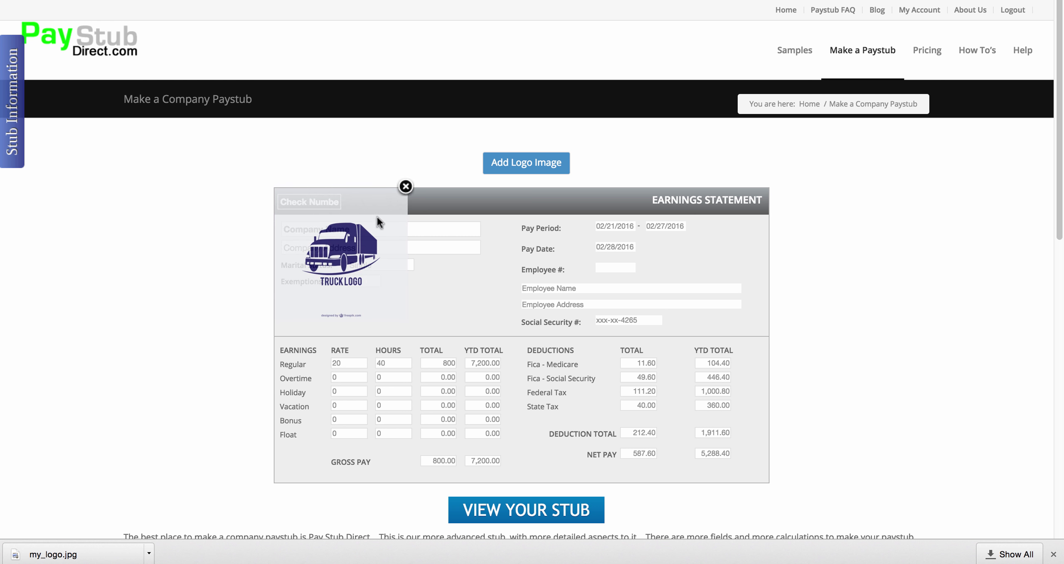
{"action": "left_click_drag", "start_coordinate": [353, 212], "coordinate": [709, 331]}
{"action": "left_click_drag", "start_coordinate": [740, 211], "coordinate": [467, 233]}
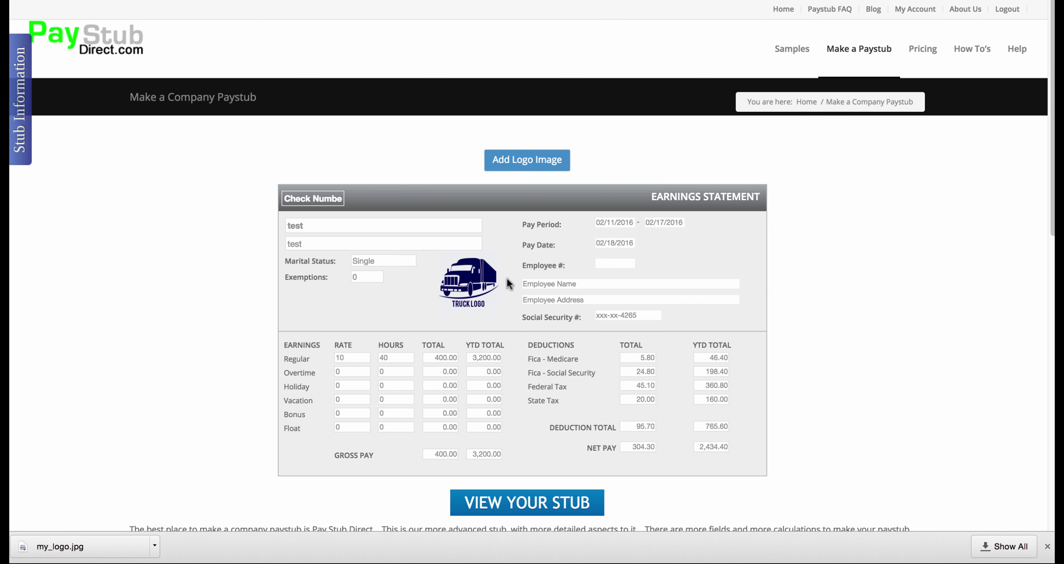
Move the truck logo up to the stub's header beside the check number and enlarge it to about twice its size
{"action": "mouse_move", "coordinate": [474, 282]}
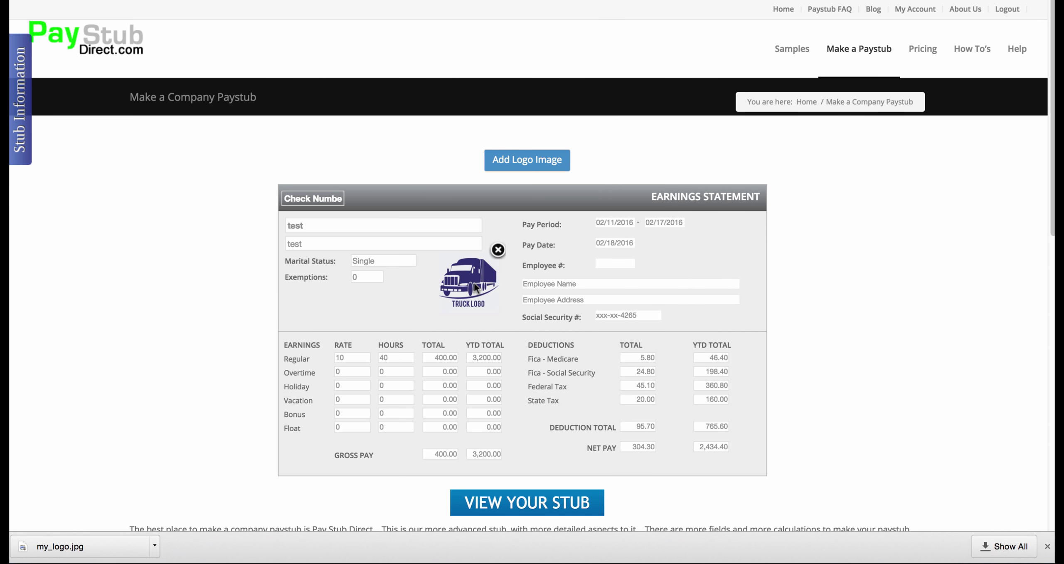
{"action": "left_click_drag", "start_coordinate": [474, 282], "coordinate": [399, 215]}
{"action": "mouse_move", "coordinate": [428, 232]}
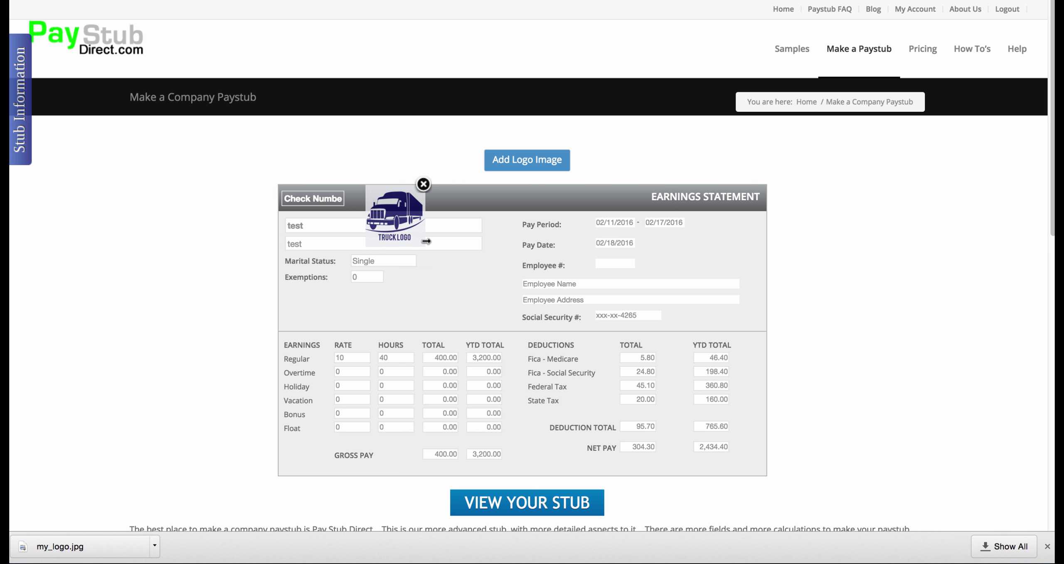
{"action": "left_click_drag", "start_coordinate": [426, 241], "coordinate": [471, 245]}
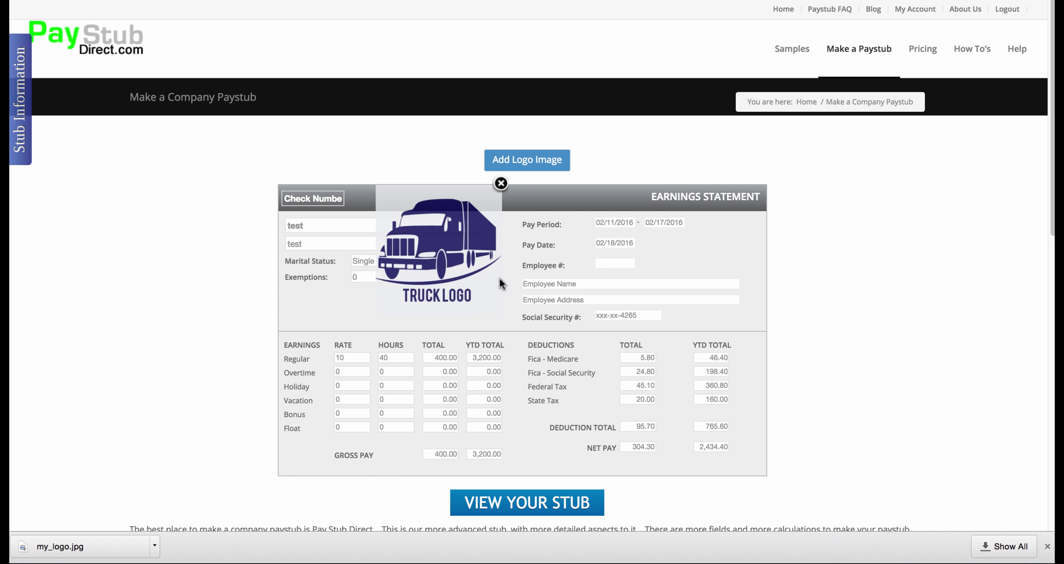
Resize the truck logo and place it in the paystub header between the company fields and the pay period details
{"action": "left_click_drag", "start_coordinate": [502, 284], "coordinate": [415, 261]}
{"action": "left_click_drag", "start_coordinate": [395, 207], "coordinate": [487, 305]}
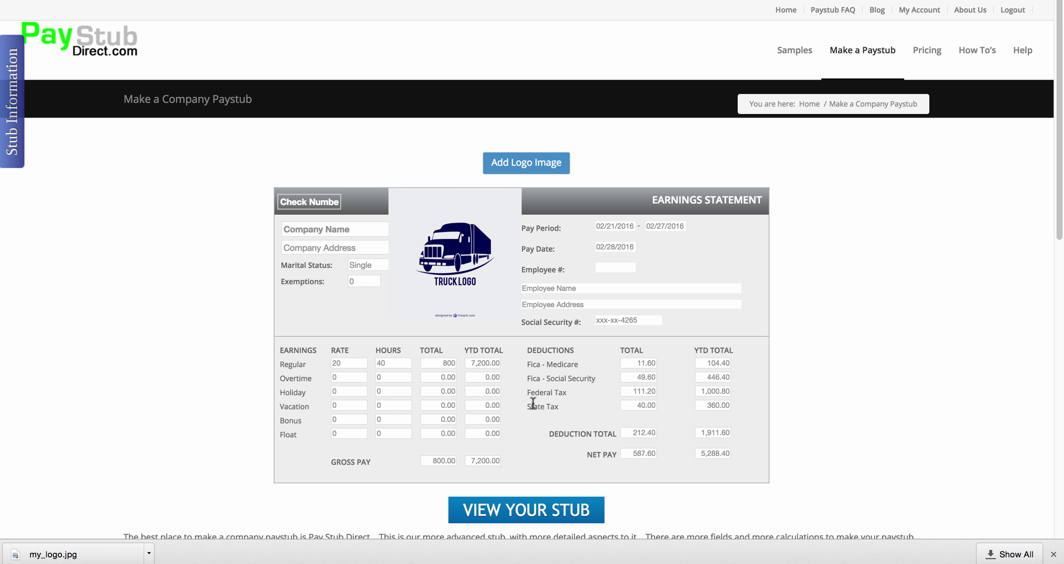
Try to view the stub, dismiss the alert, and accept the terms of use in the stub information
{"action": "left_click", "coordinate": [523, 515]}
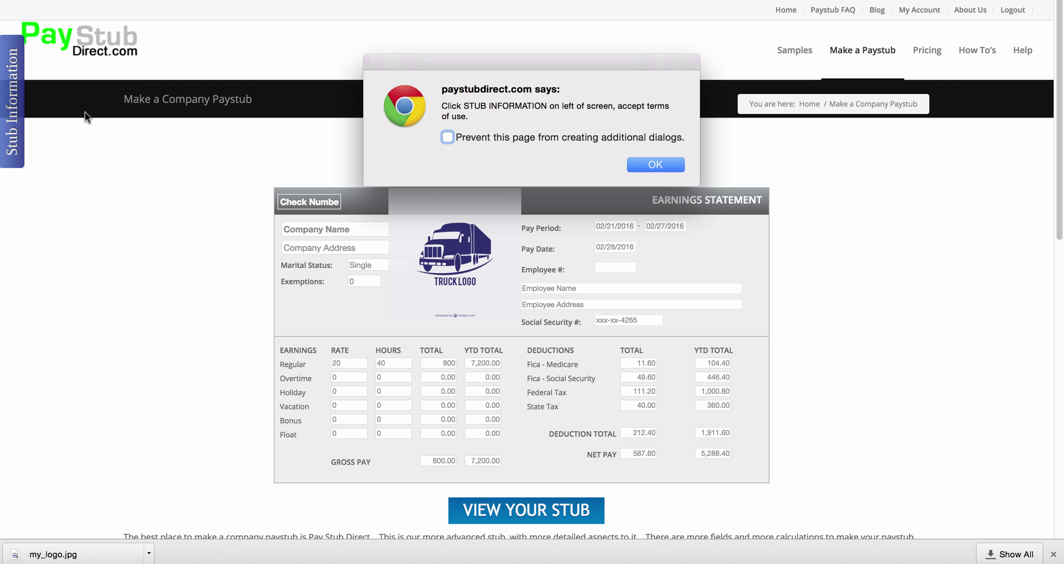
{"action": "left_click", "coordinate": [15, 142]}
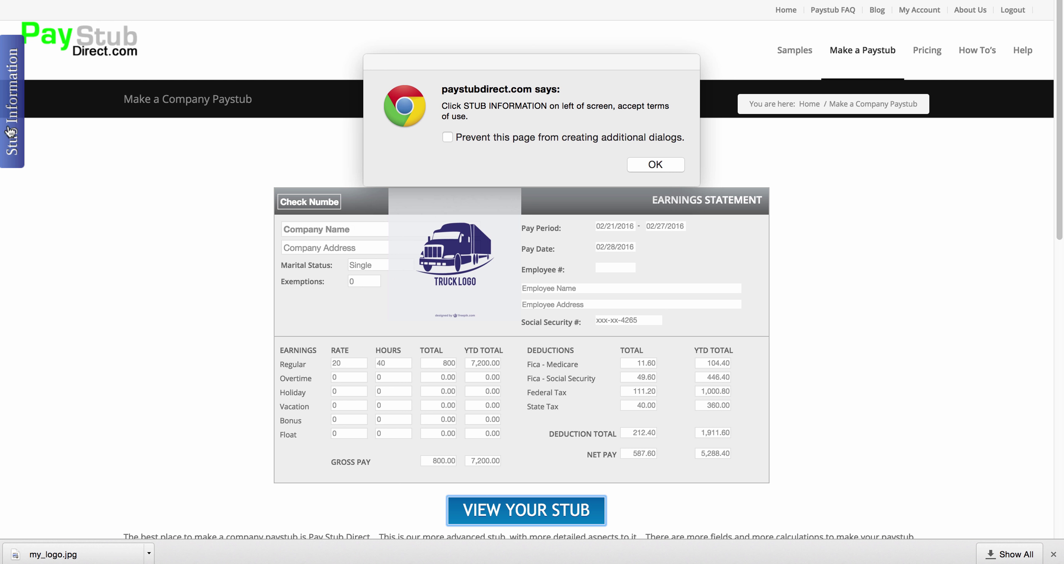
{"action": "left_click", "coordinate": [670, 165]}
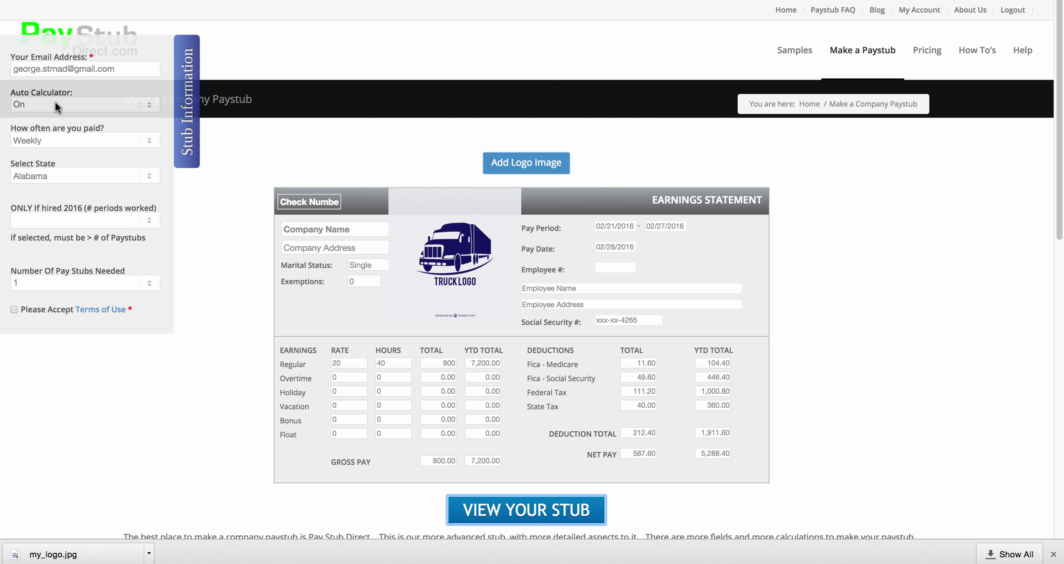
{"action": "left_click", "coordinate": [14, 310]}
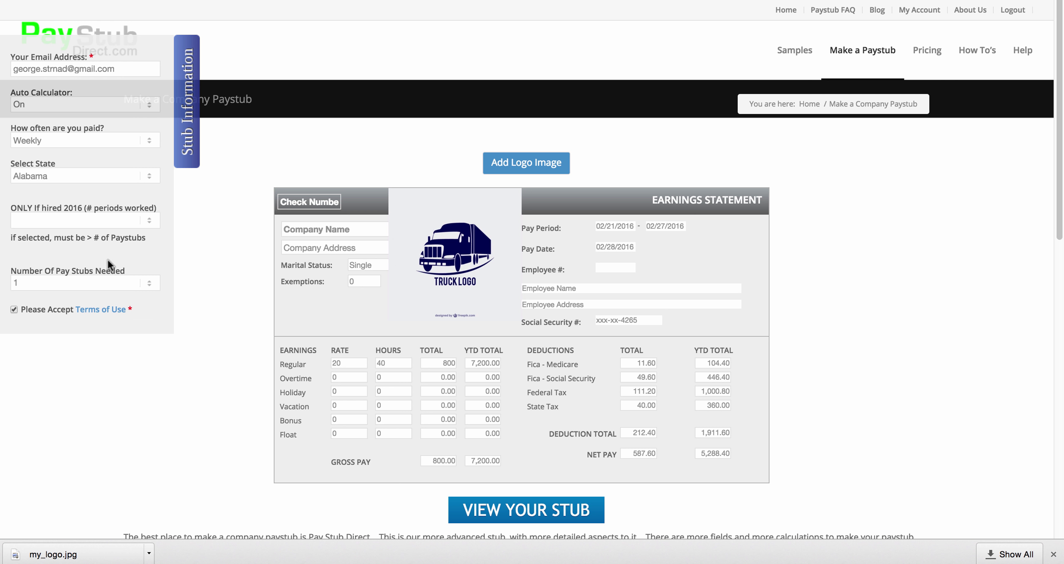
Look through the choices for the number of pay stubs needed and the periods worked if hired in 2016
{"action": "left_click", "coordinate": [54, 279]}
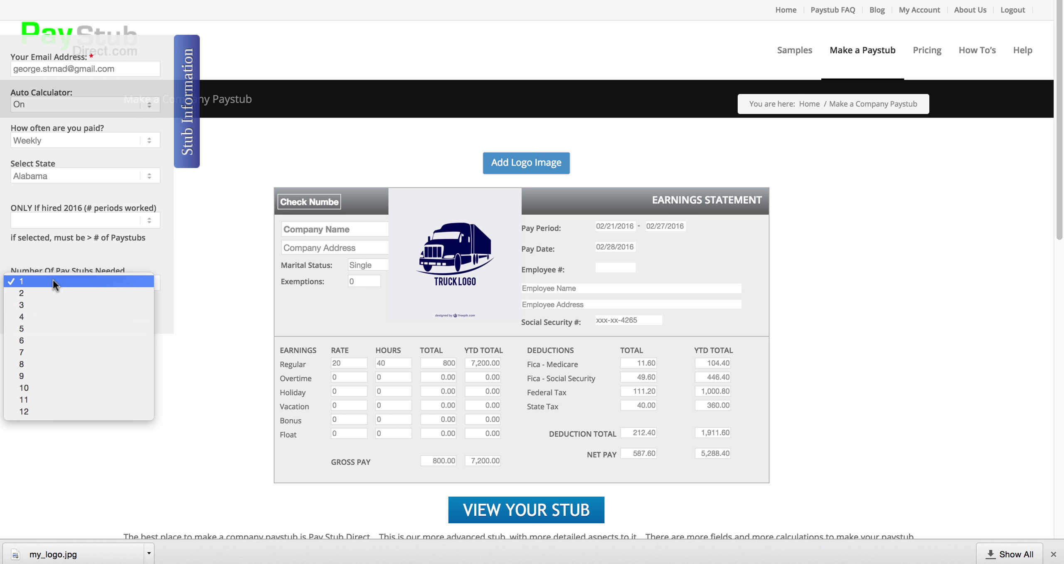
{"action": "left_click", "coordinate": [151, 239]}
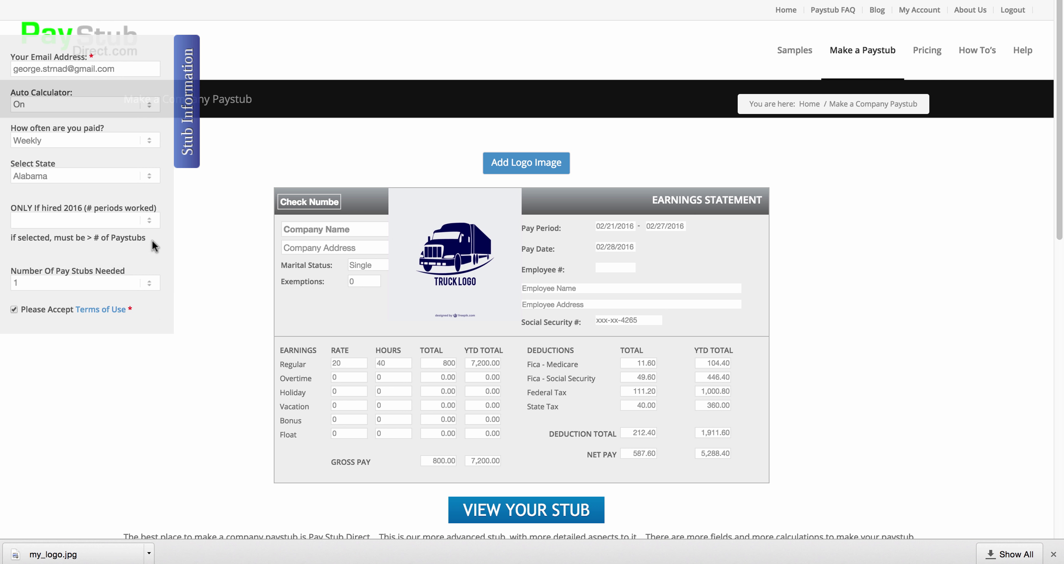
{"action": "left_click", "coordinate": [65, 216]}
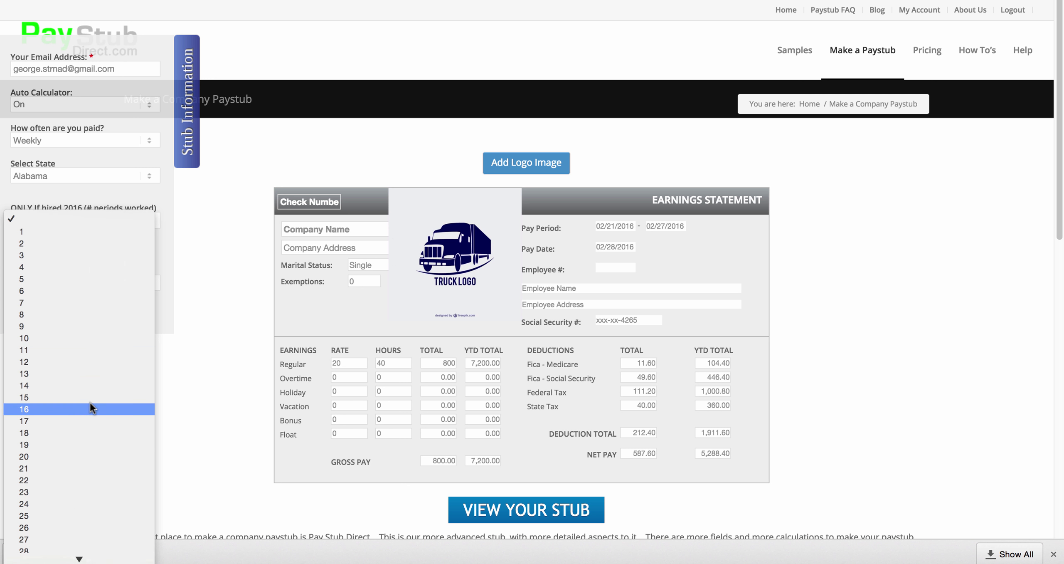
{"action": "scroll", "coordinate": [90, 402], "scroll_direction": "down", "scroll_amount": 5}
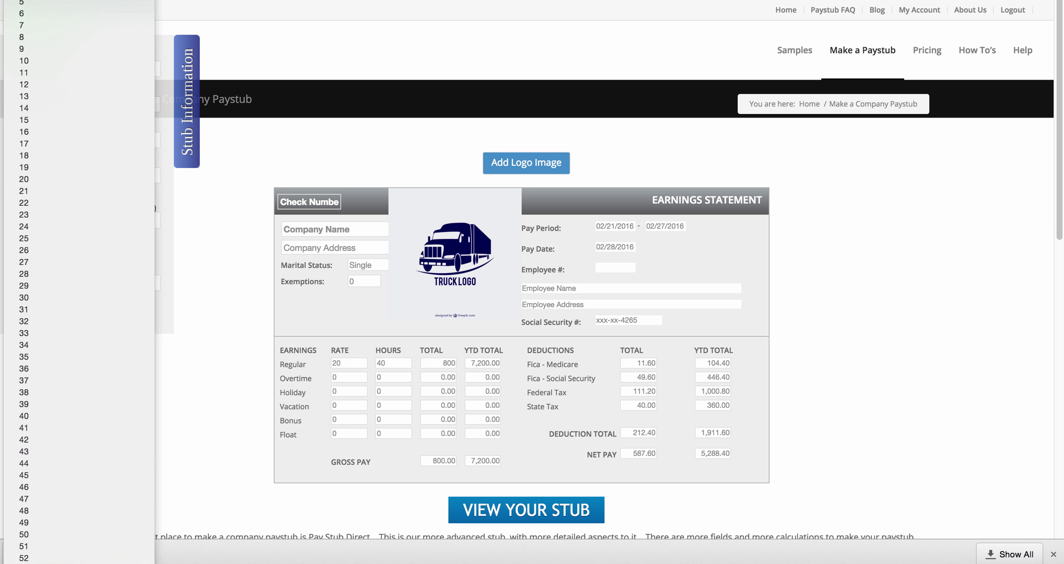
{"action": "left_click", "coordinate": [166, 238]}
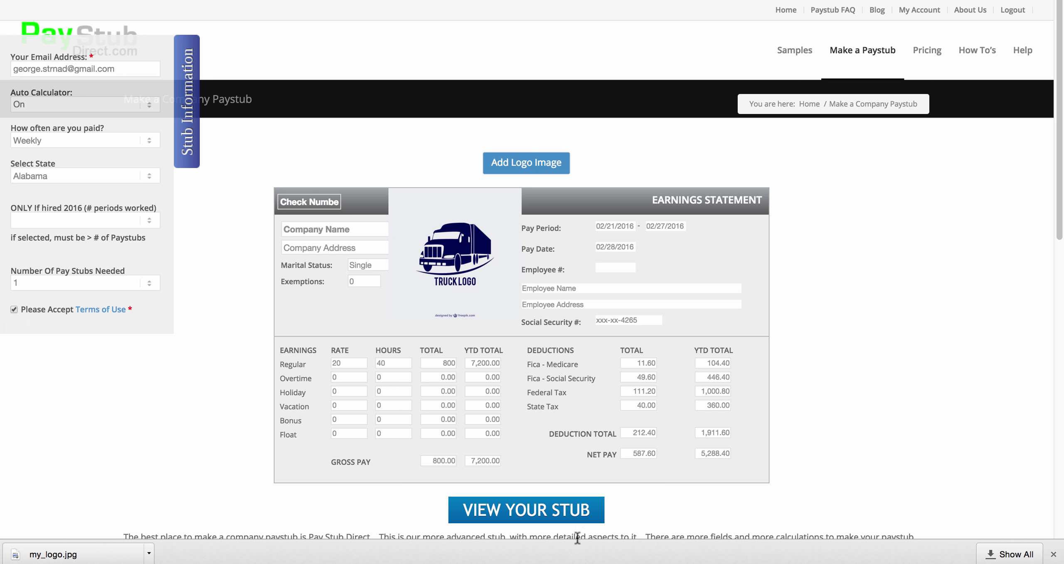
Generate the company paystub draft with the truck logo and look it over
{"action": "left_click", "coordinate": [546, 517]}
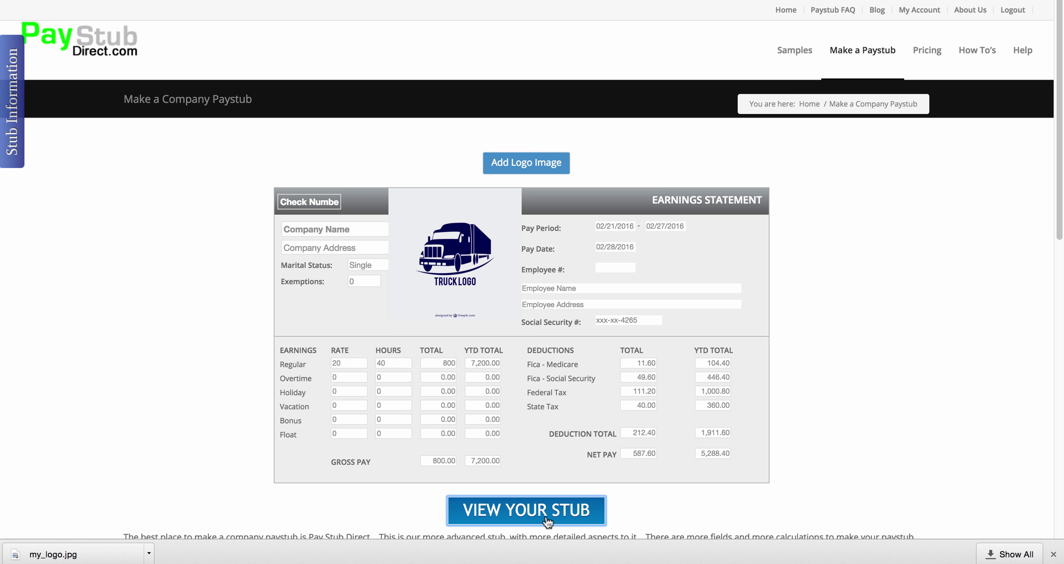
{"action": "left_click", "coordinate": [547, 520]}
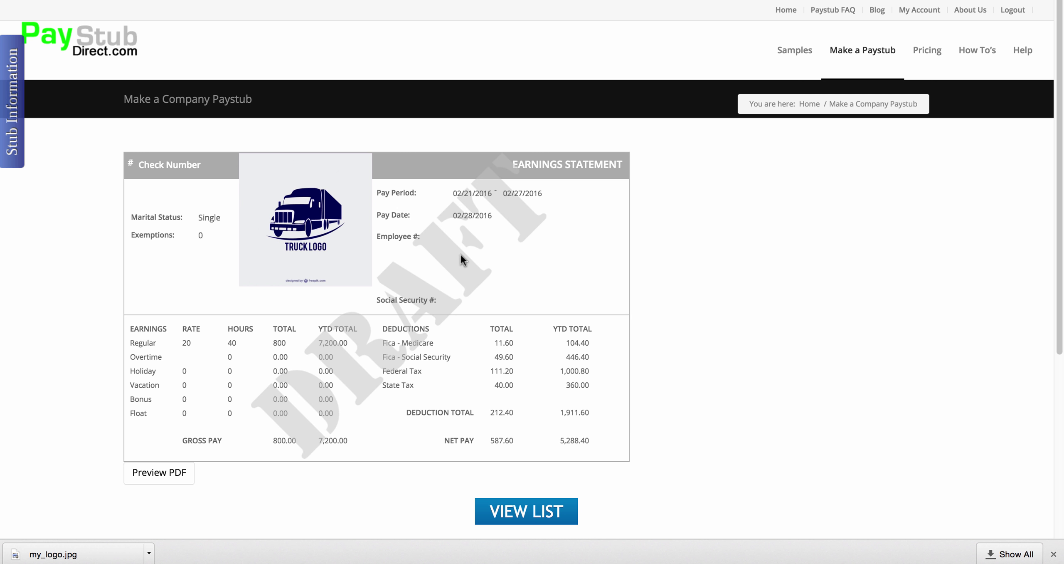
{"action": "scroll", "coordinate": [460, 254], "scroll_direction": "down", "scroll_amount": 1}
{"action": "scroll", "coordinate": [460, 253], "scroll_direction": "up", "scroll_amount": 1}
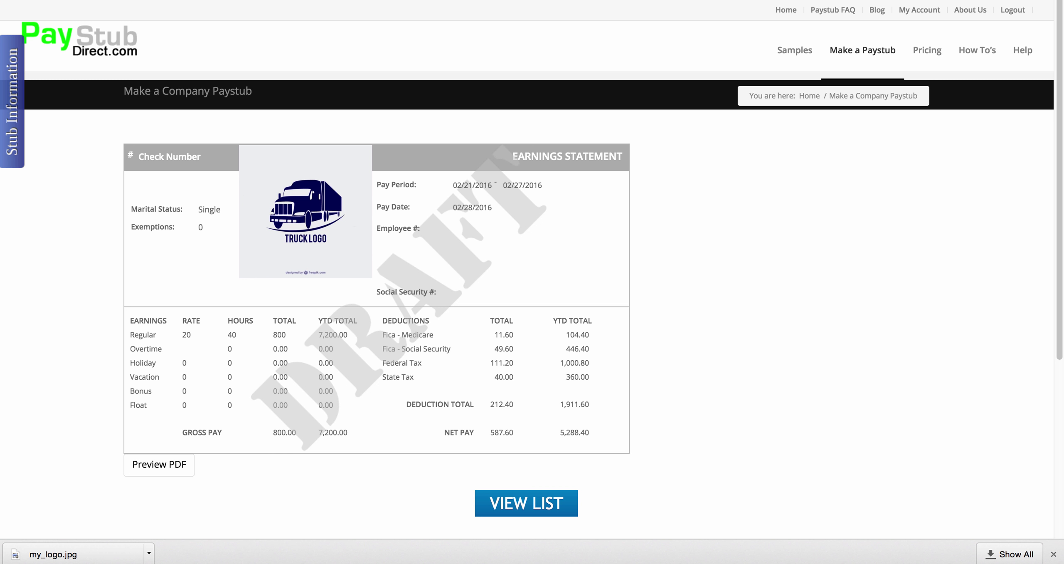
{"action": "key", "text": "ctrl+Tab"}
{"action": "scroll", "coordinate": [483, 218], "scroll_direction": "up", "scroll_amount": 2}
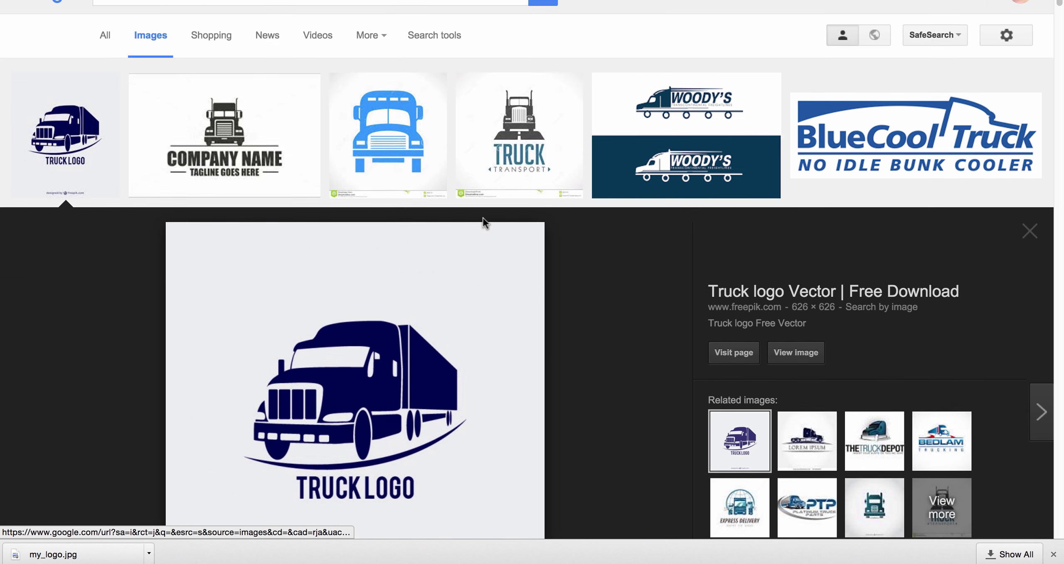
{"action": "scroll", "coordinate": [482, 218], "scroll_direction": "up", "scroll_amount": 1}
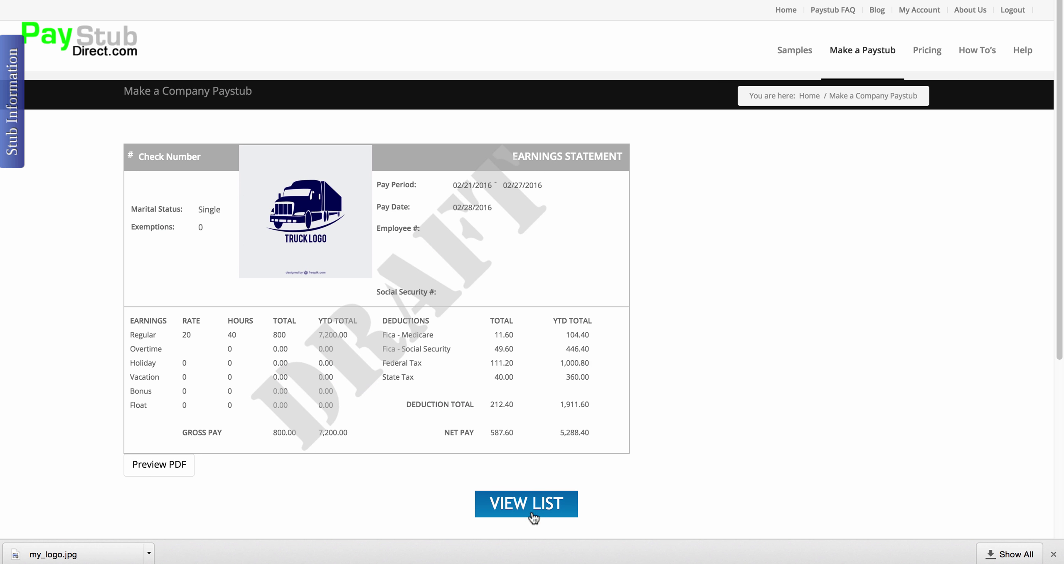
Preview the draft paystub as a PDF, look through it, and close the preview
{"action": "left_click", "coordinate": [161, 469]}
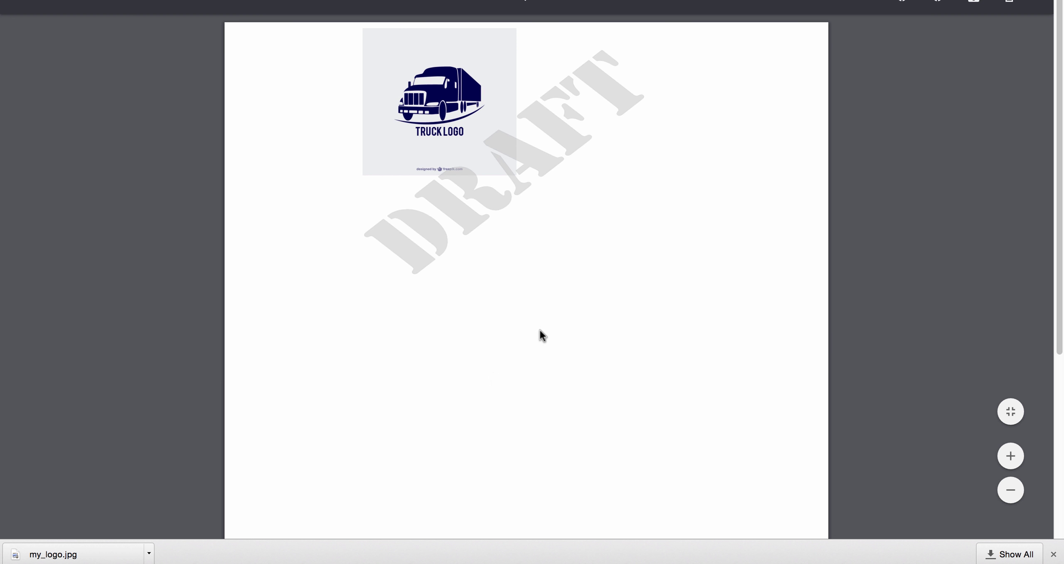
{"action": "scroll", "coordinate": [539, 329], "scroll_direction": "down", "scroll_amount": 10}
{"action": "scroll", "coordinate": [539, 329], "scroll_direction": "up", "scroll_amount": 10}
{"action": "key", "text": "super+w"}
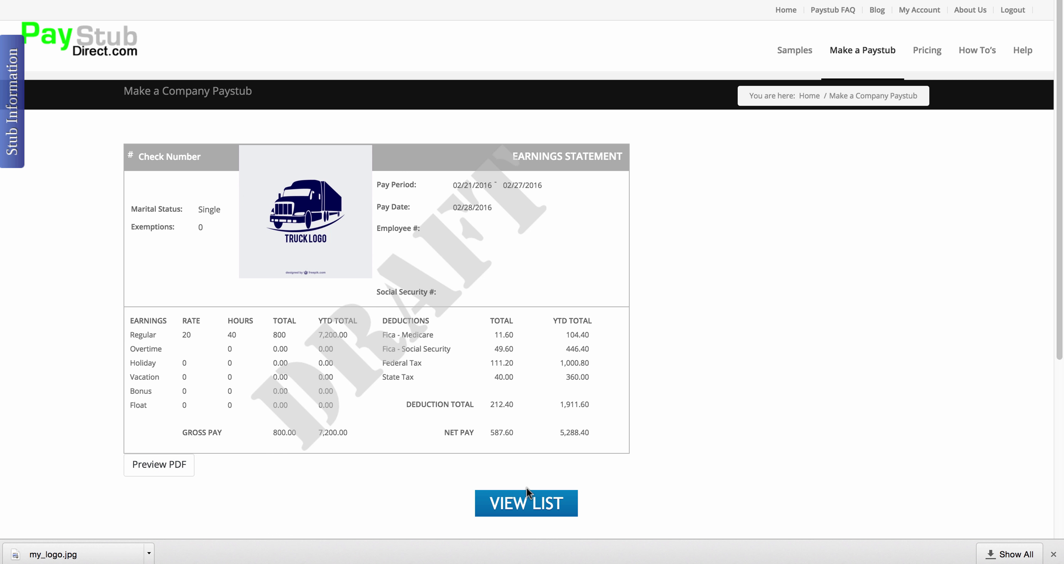
Open the account's list of saved paystubs and look through its entries and available actions
{"action": "left_click", "coordinate": [527, 503]}
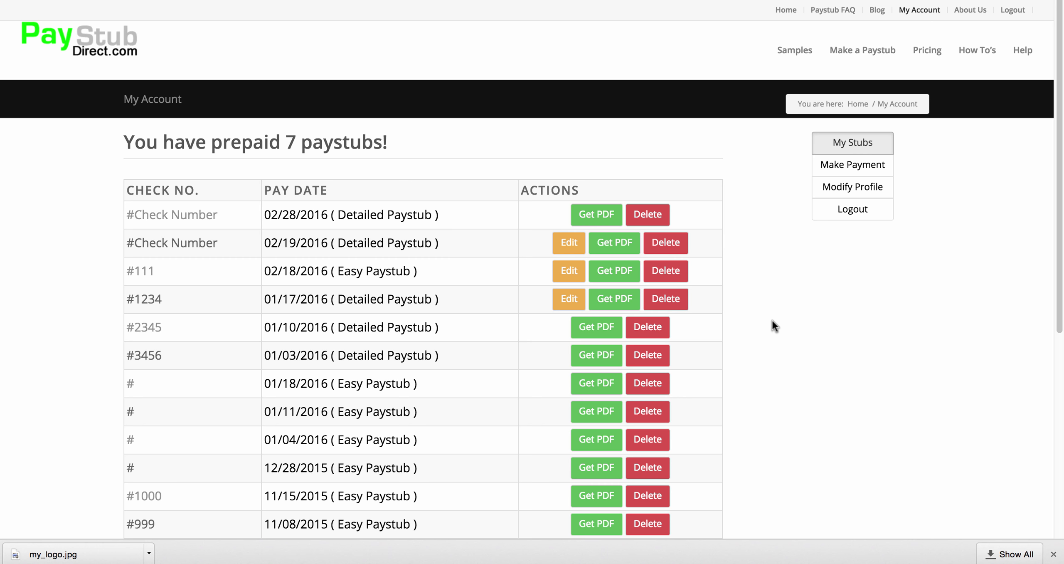
{"action": "scroll", "coordinate": [771, 319], "scroll_direction": "down", "scroll_amount": 4}
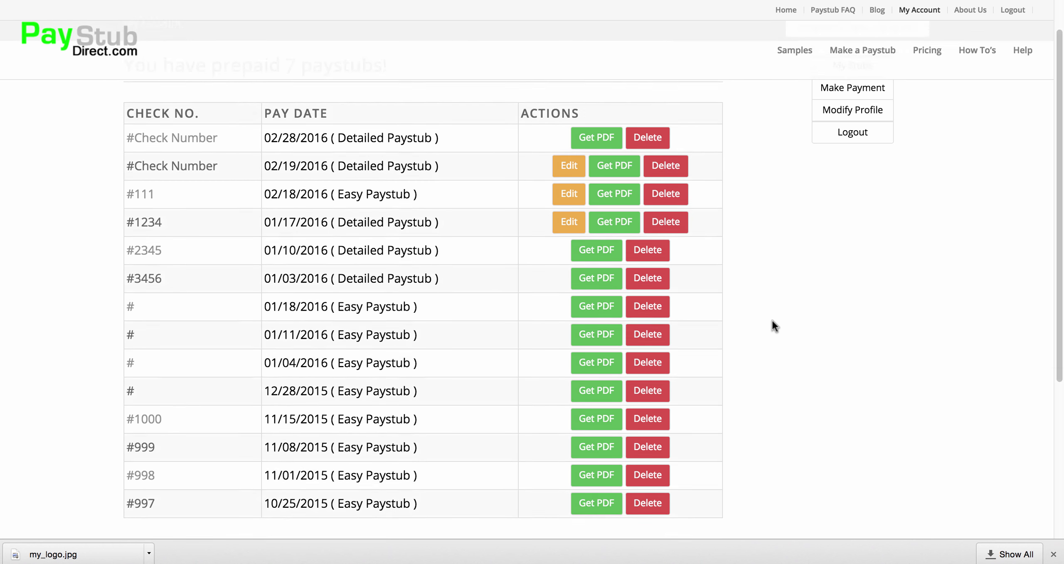
{"action": "scroll", "coordinate": [771, 324], "scroll_direction": "down", "scroll_amount": 2}
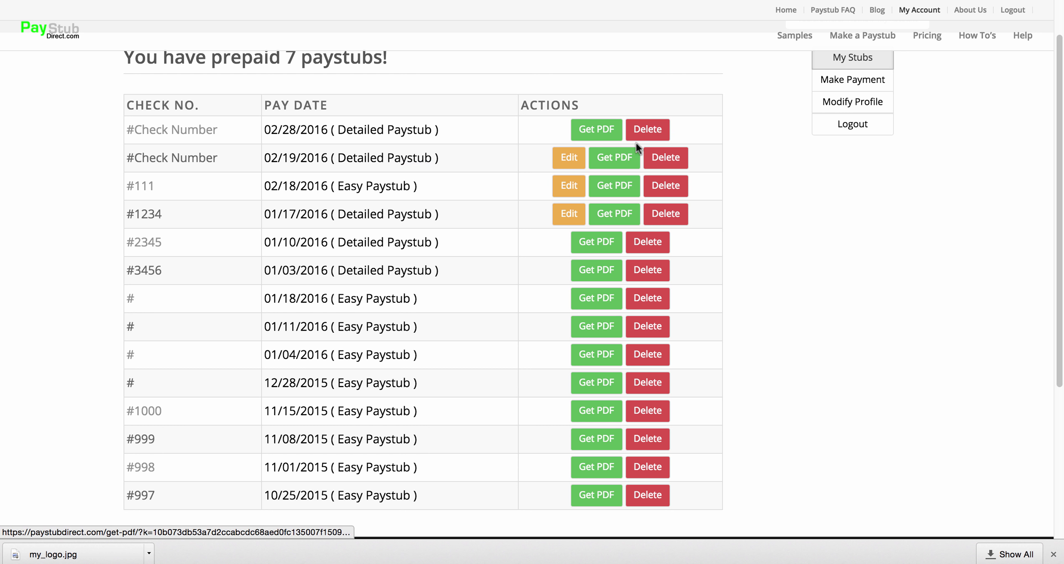
Get the PDF of the detailed paystub with the 02/28/2016 pay date
{"action": "left_click", "coordinate": [597, 137]}
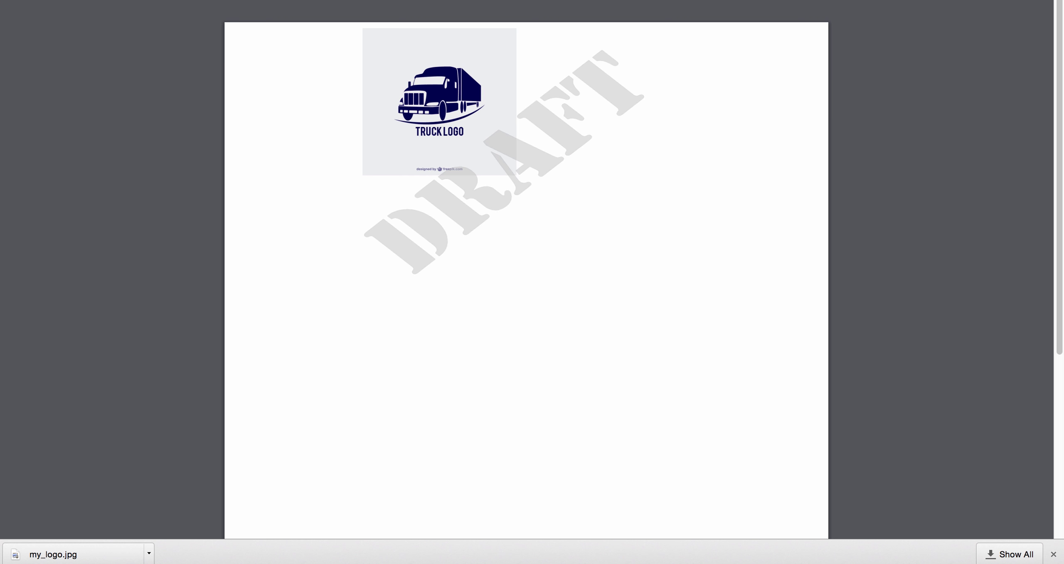
{"action": "key", "text": "super+w"}
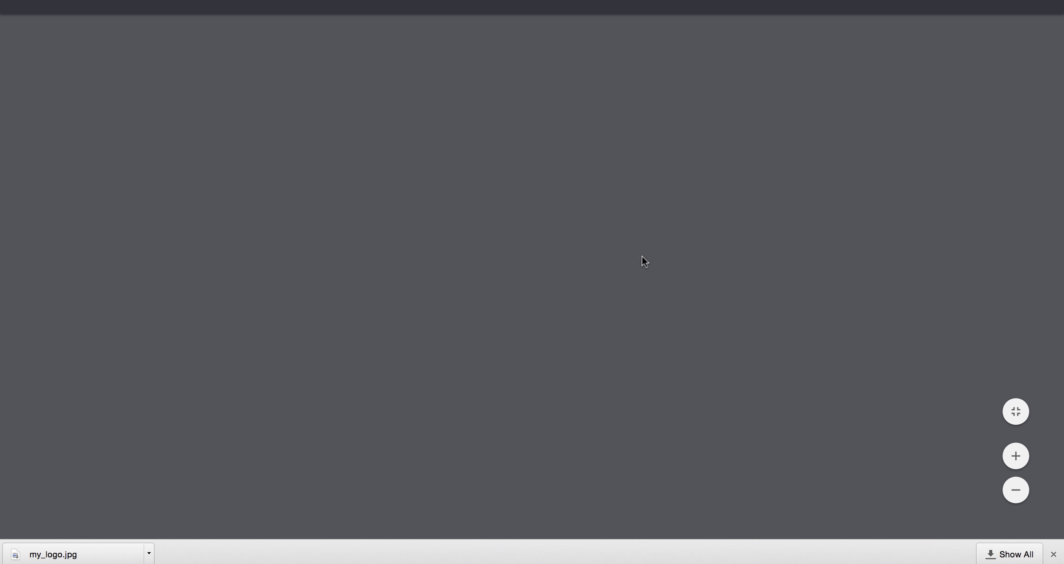
{"action": "mouse_move", "coordinate": [328, 560]}
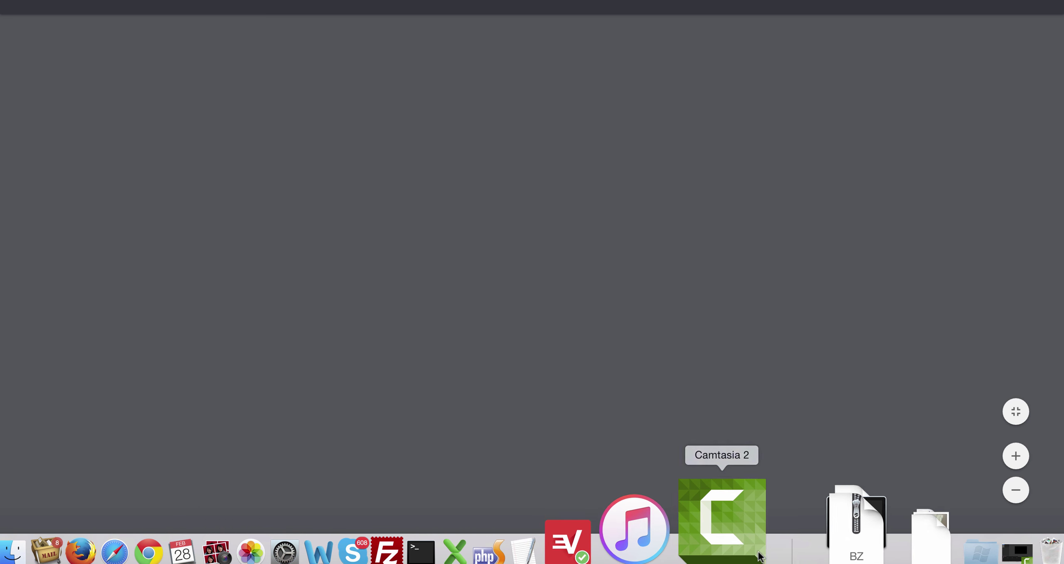